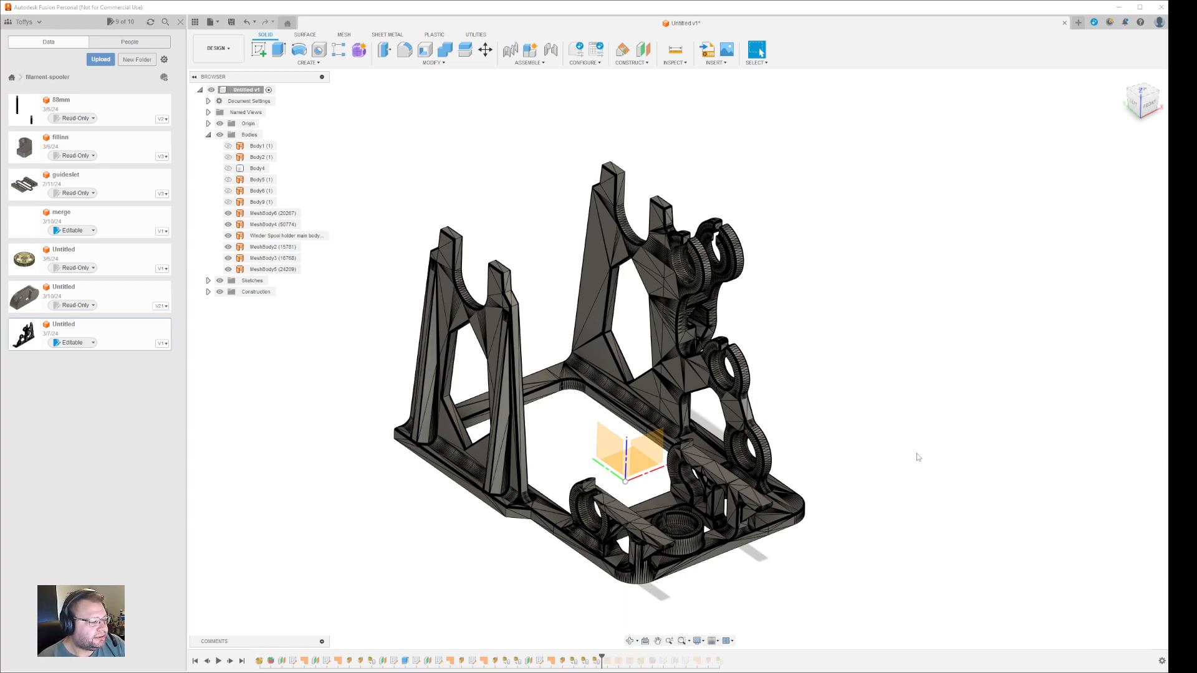
- Orbit the filament spooler model to view it from another side
middle_click_drag(910, 457, 858, 468, "shift")
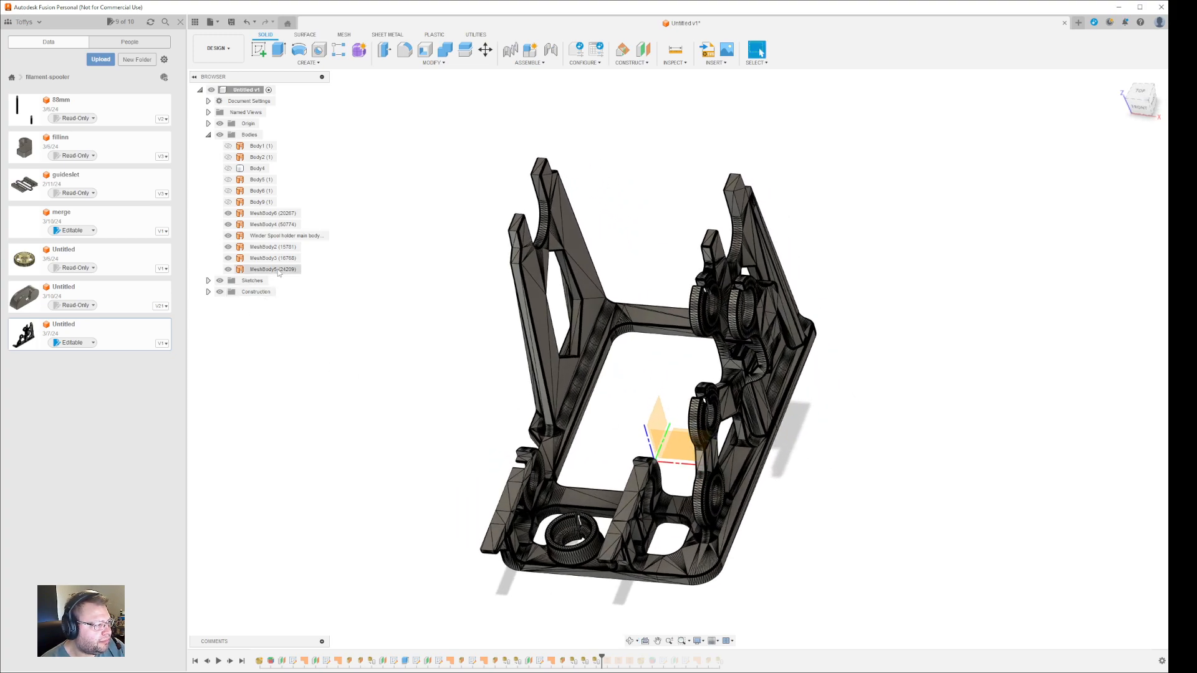
- Select only the MeshBody2 upright and switch the ribbon to the Surface tools
left_click(278, 248)
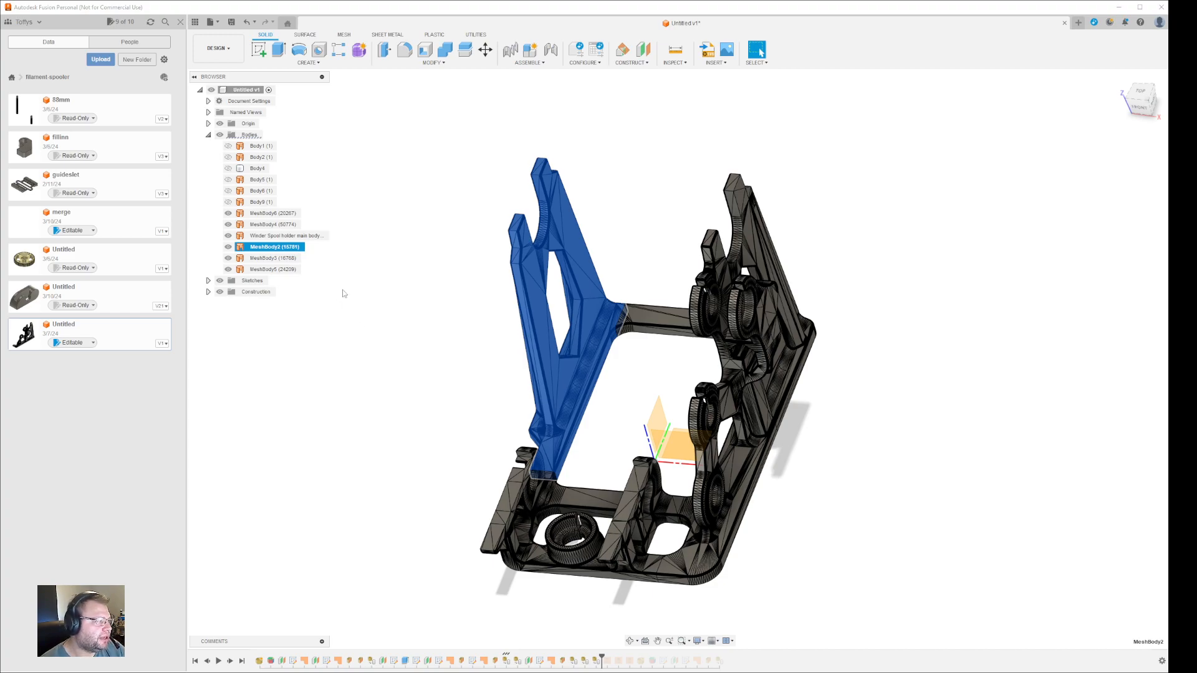
left_click(293, 258, "ctrl")
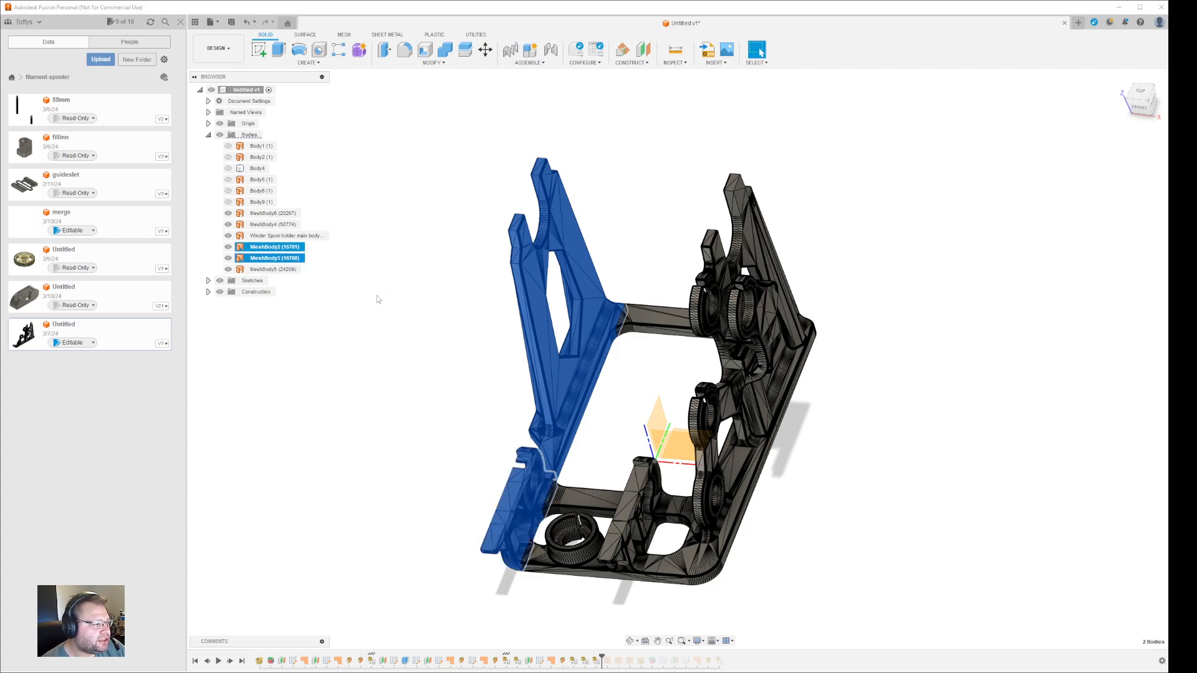
left_click(375, 275)
left_click(306, 248)
left_click(346, 35)
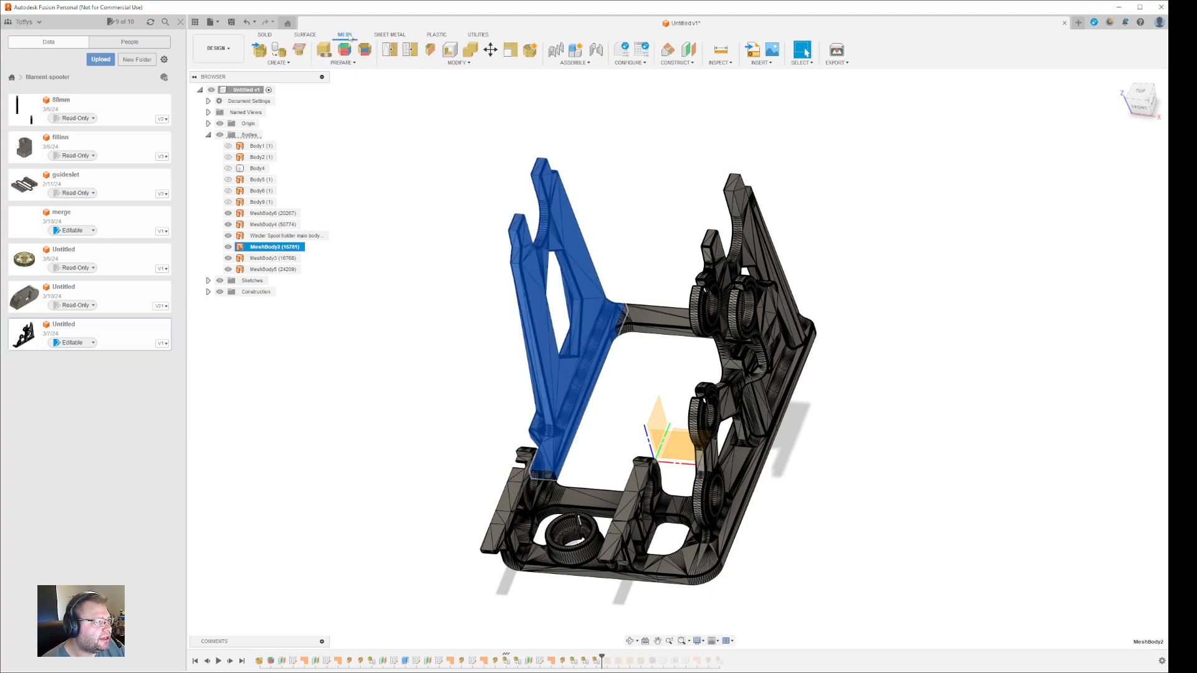
left_click(306, 35)
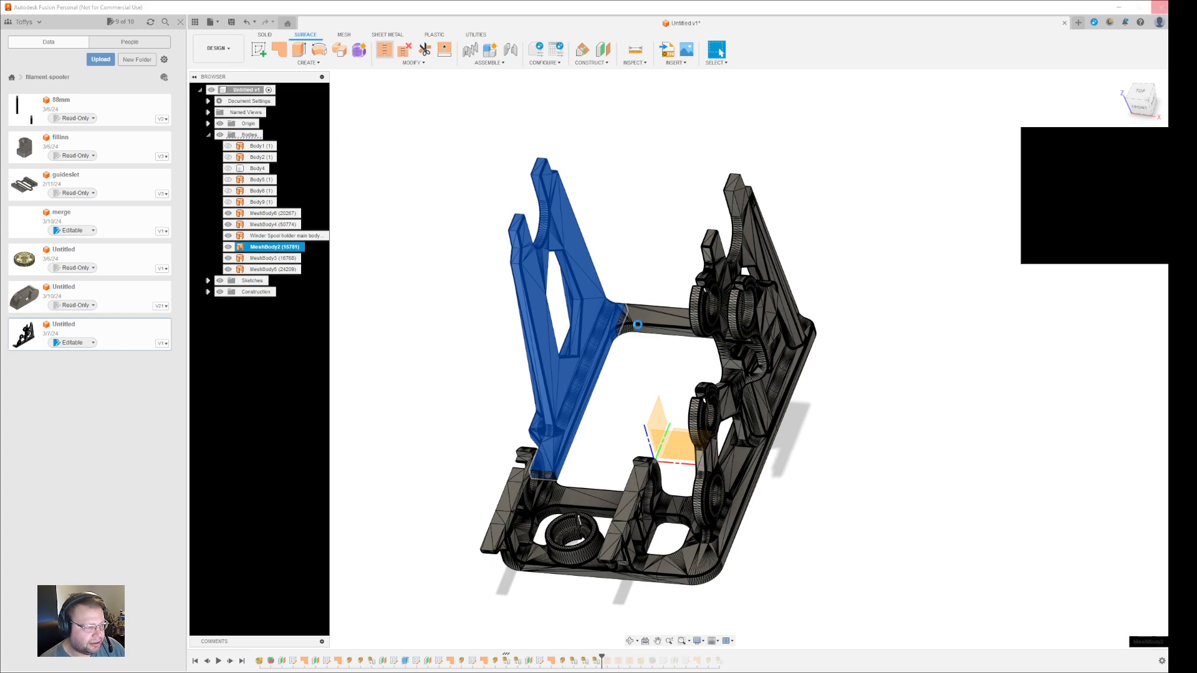
- Stitch the MeshBody2 upright and MeshBody3 connecting piece as a New Body
left_click(624, 320)
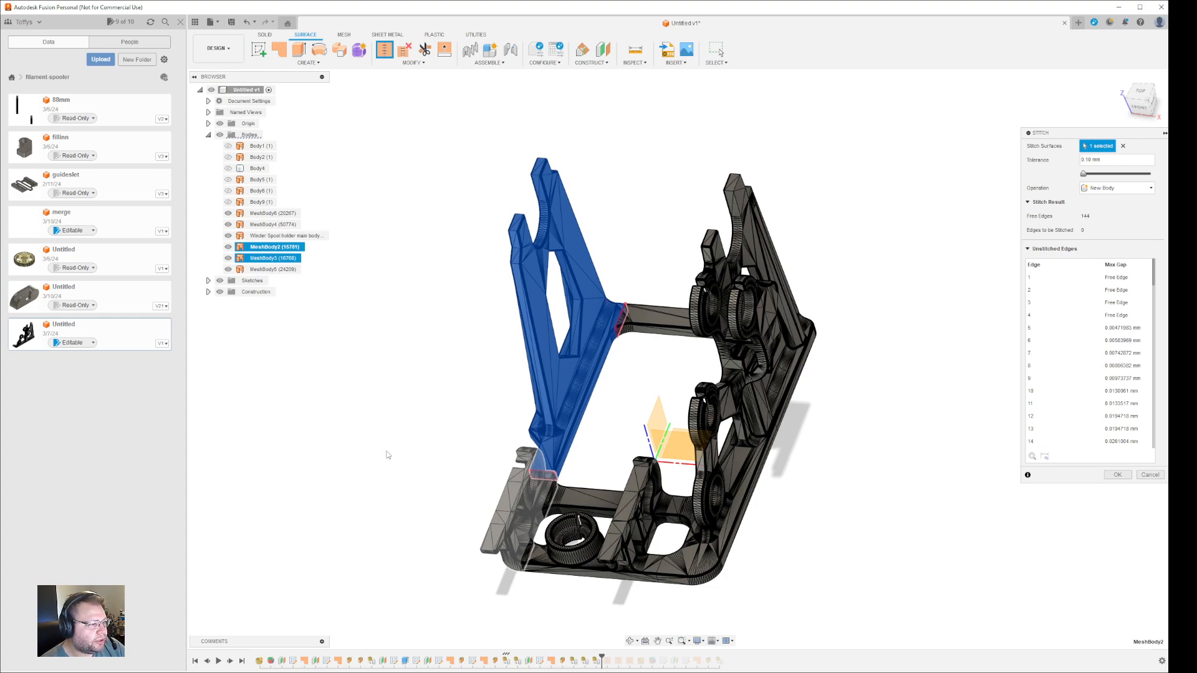
left_click(547, 475)
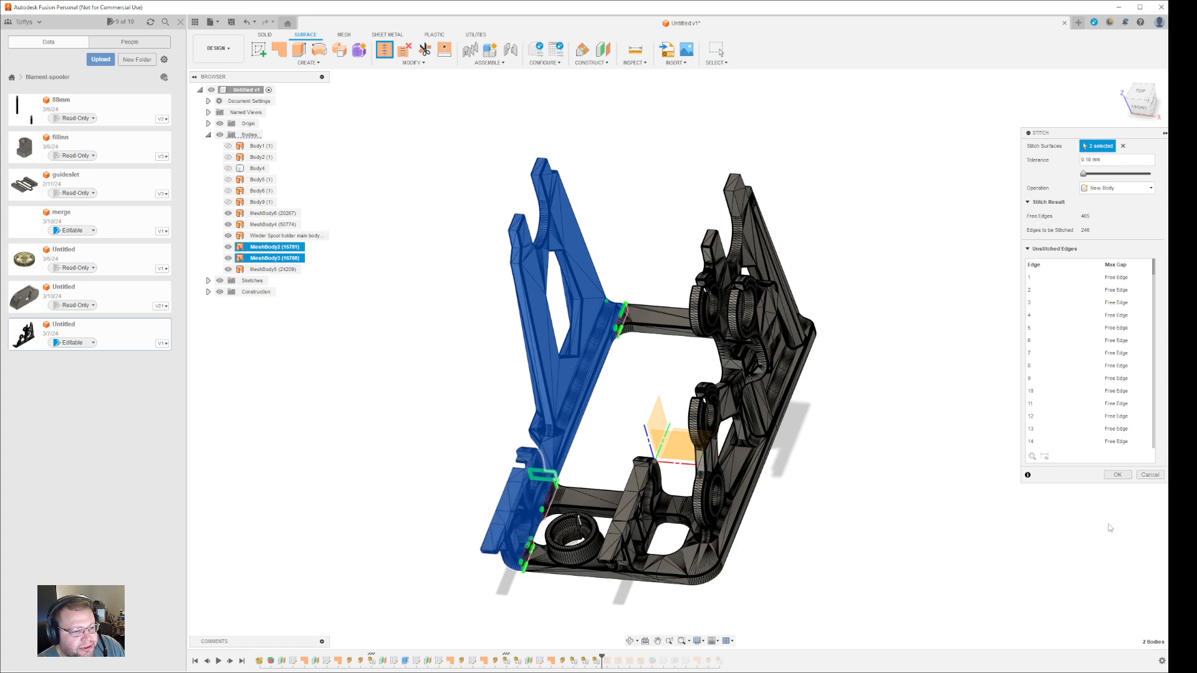
left_click(1117, 476)
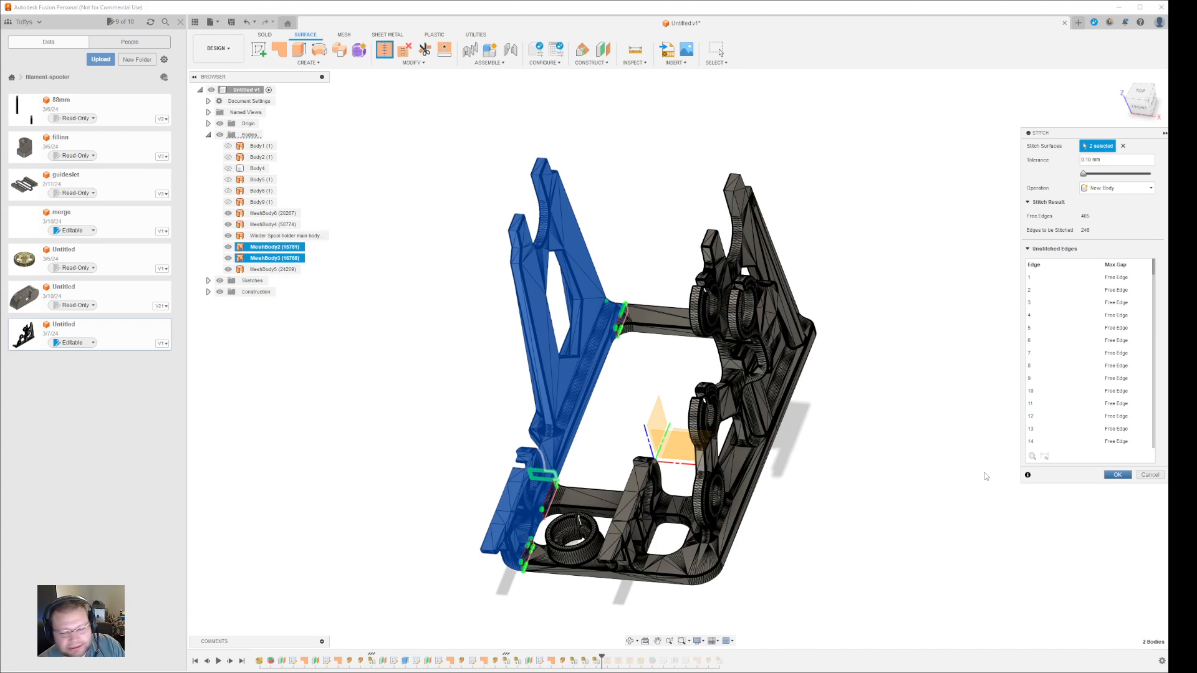
key("Return")
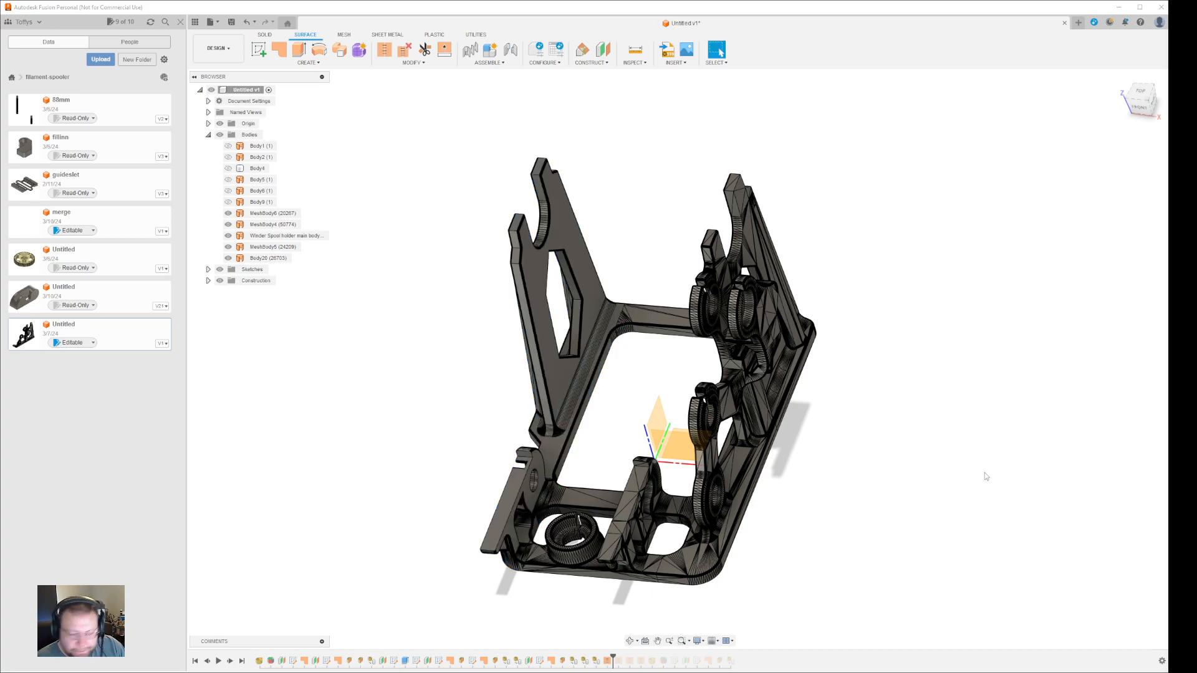
- Select the newly stitched Body20 in the viewport and body list
left_click(556, 387)
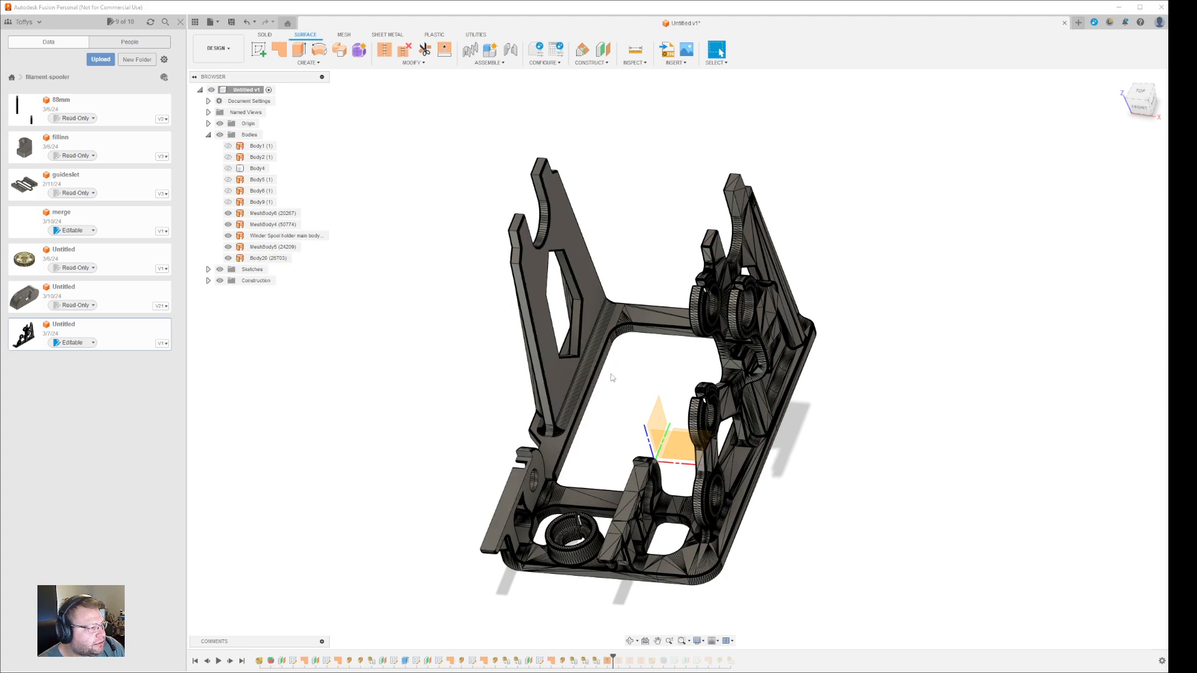
left_click(268, 258)
key("ctrl")
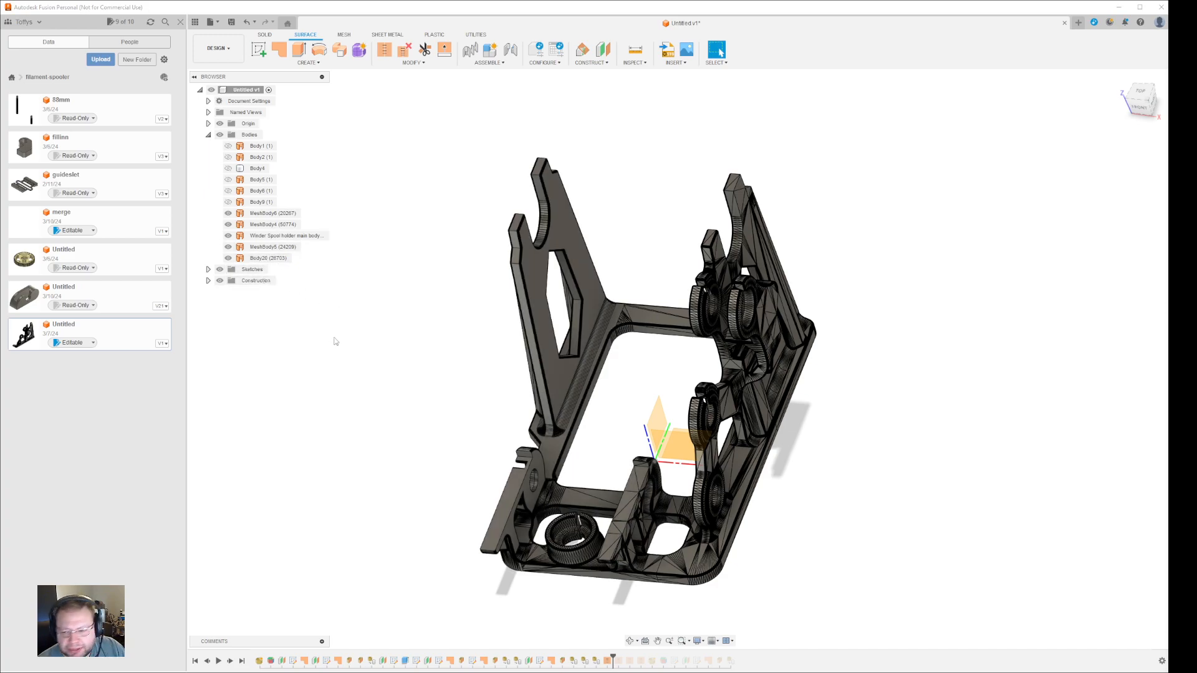
left_click(530, 471)
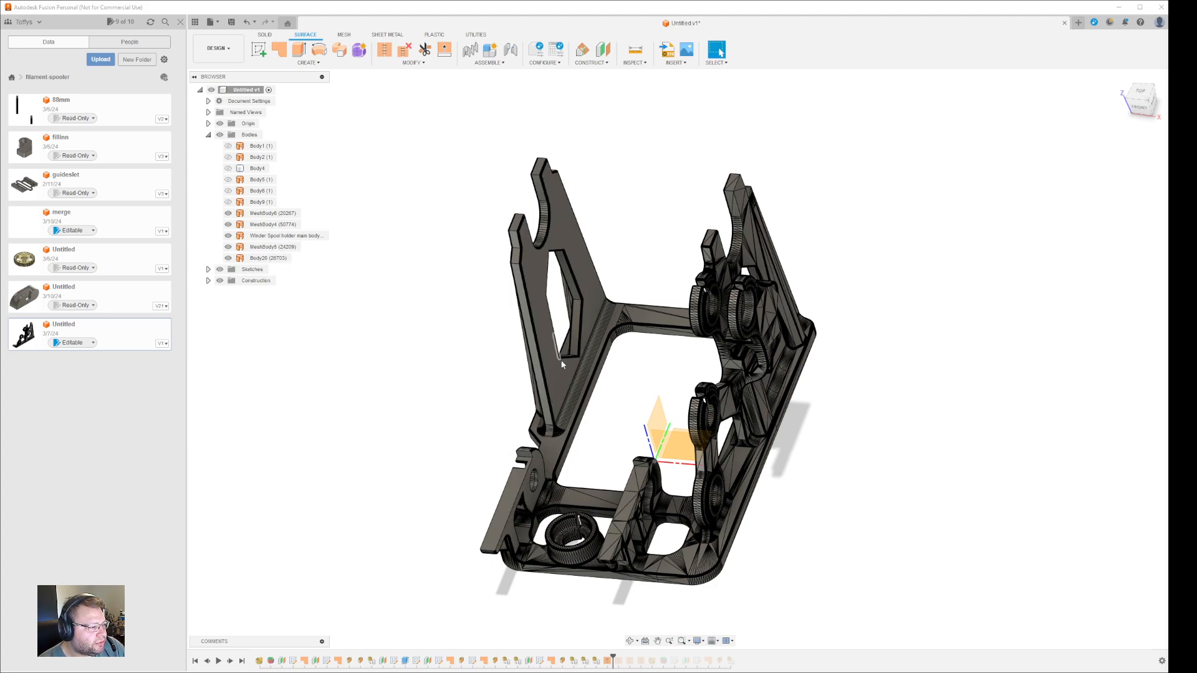
left_click(401, 428)
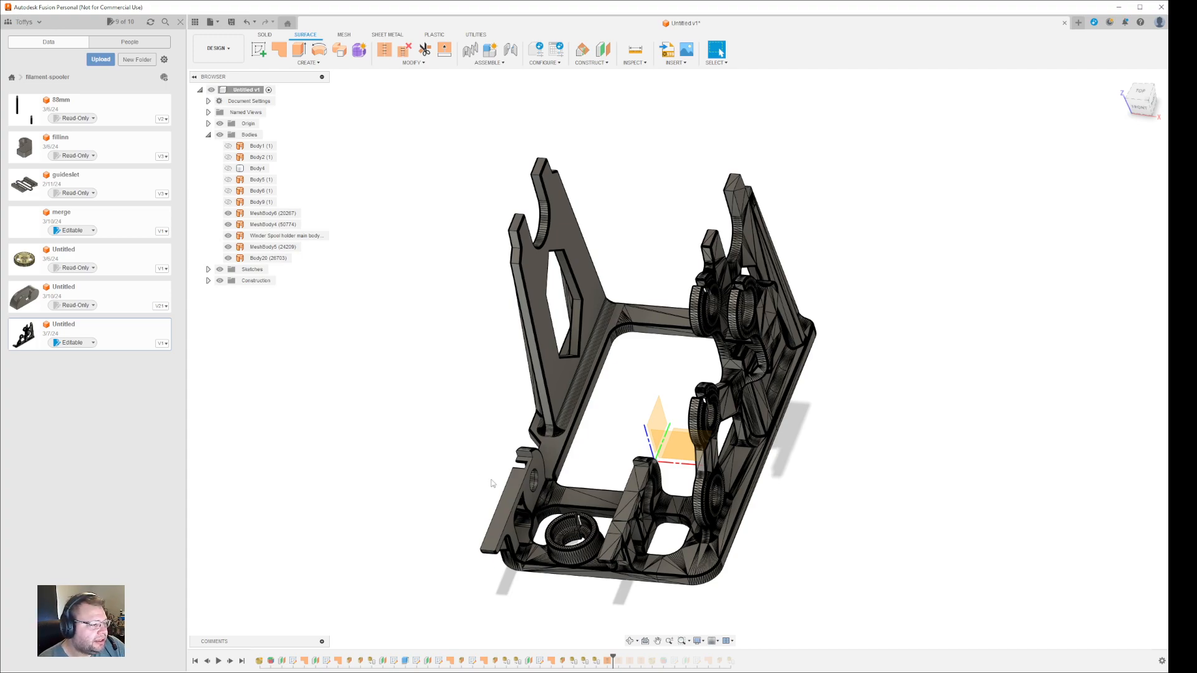
left_click(278, 259)
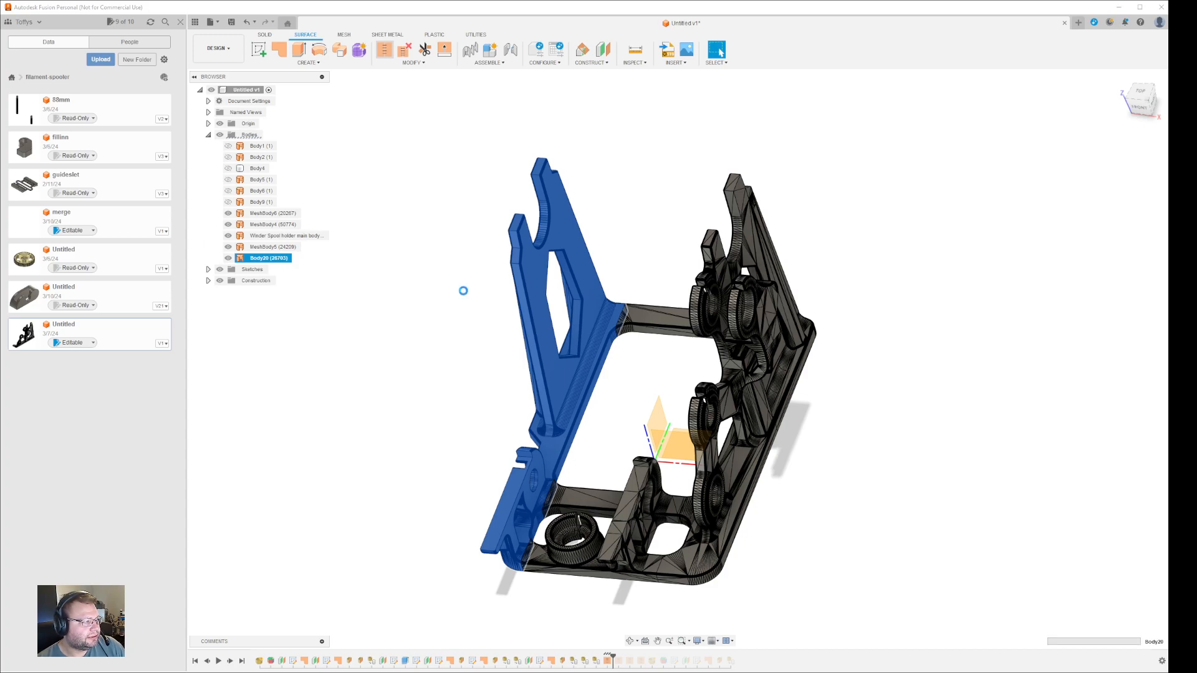
- Stitch Body20, the main spool holder body and MeshBody5 into Body21, then clear the selection
left_click(384, 49)
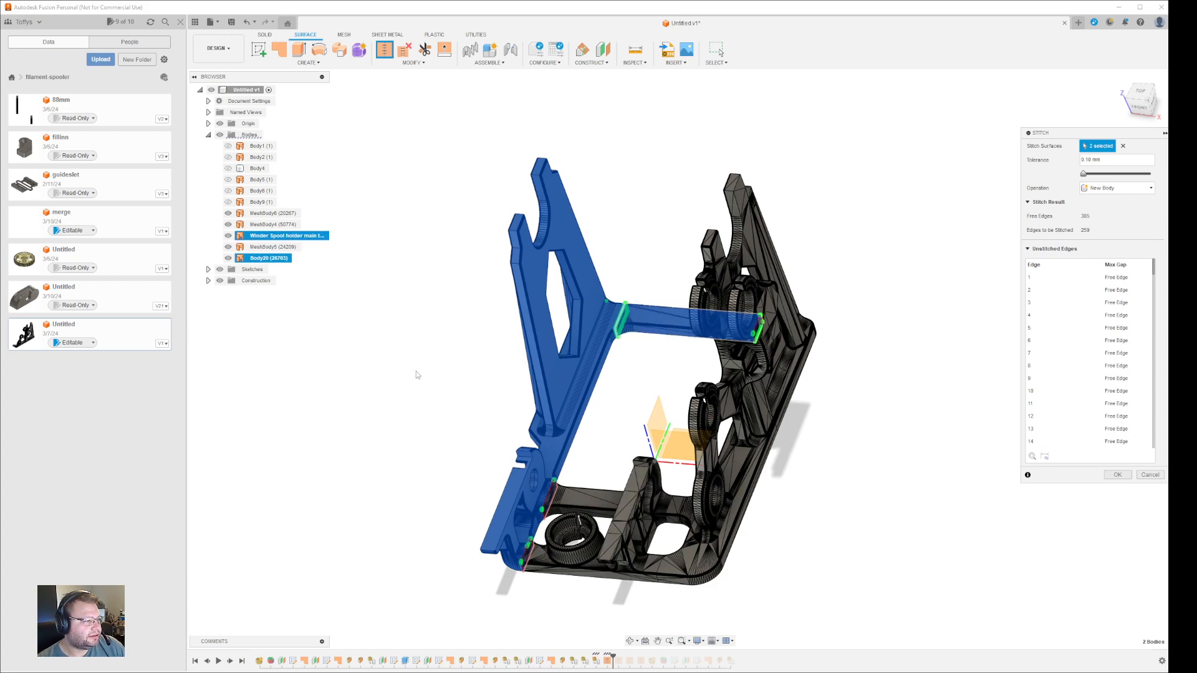
left_click(279, 247)
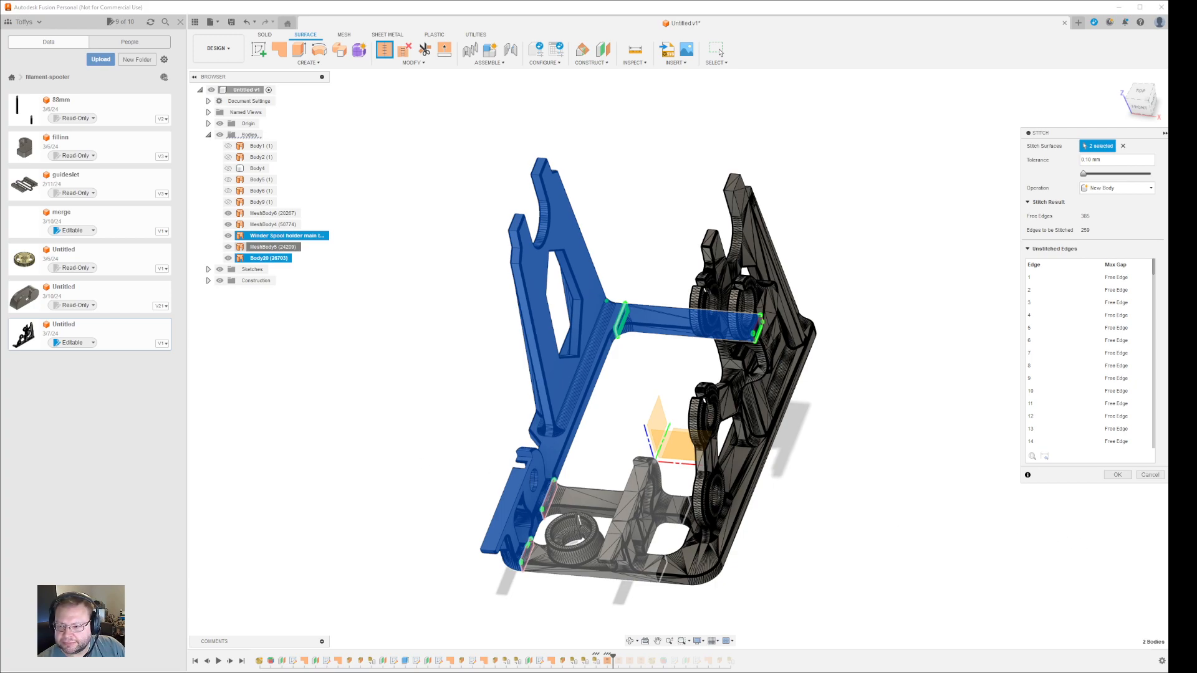
left_click(629, 516)
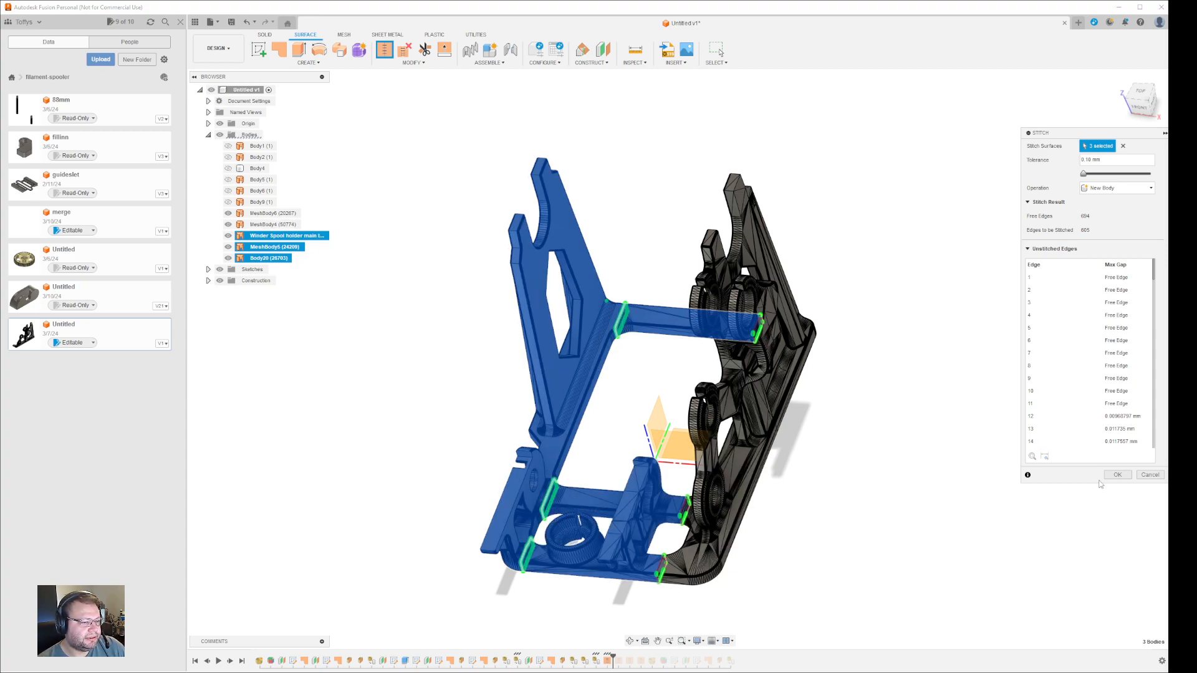
key("Return")
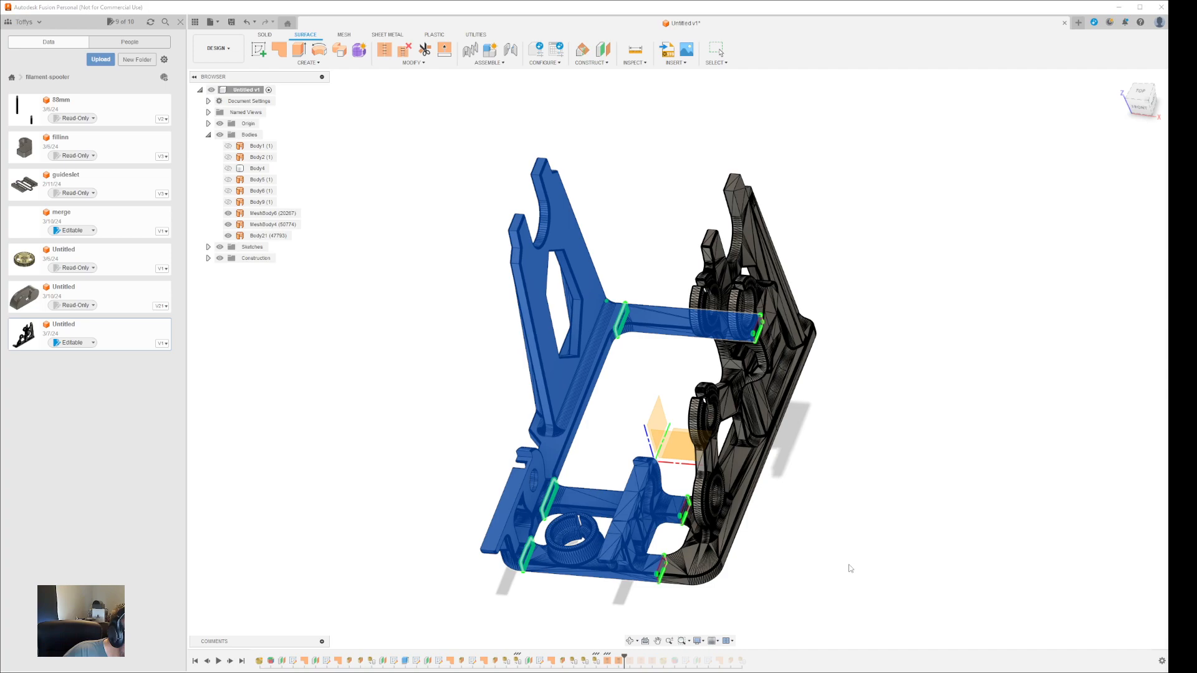
key("Escape")
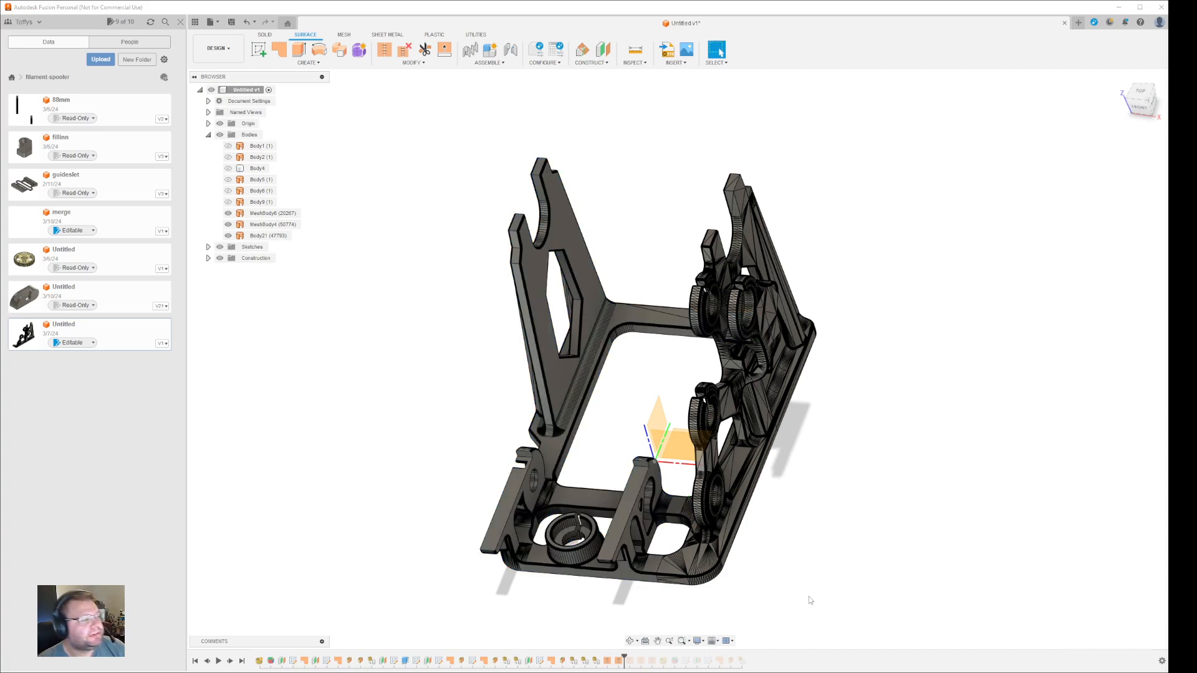
- Select Body21 and save the spooler design as version 1
left_click(277, 236)
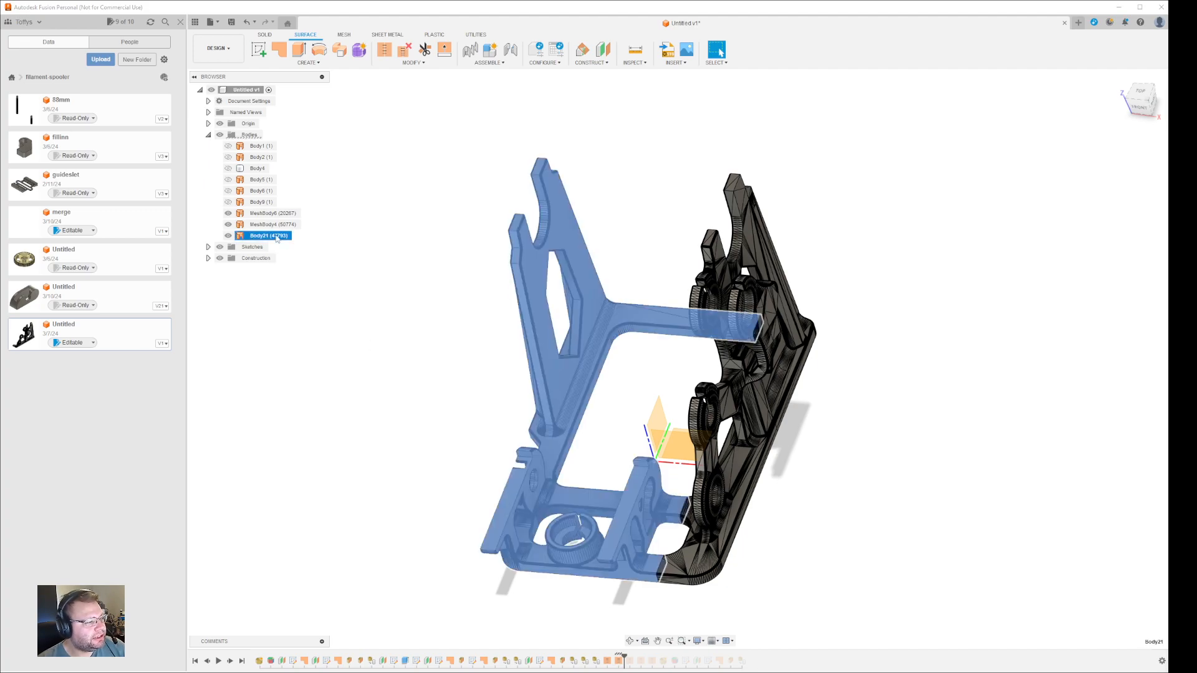
left_click(232, 21)
left_click(587, 366)
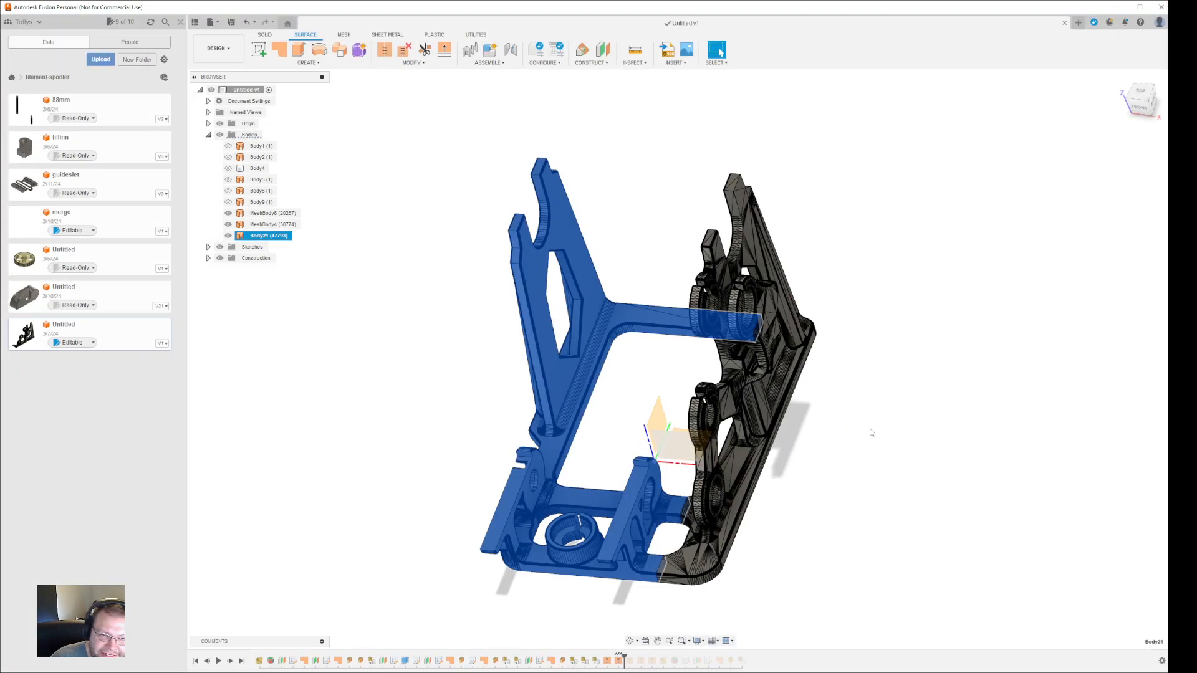
- Select MeshBody4 and MeshBody6 and open Stitch at 0.10 mm tolerance
left_click(872, 430)
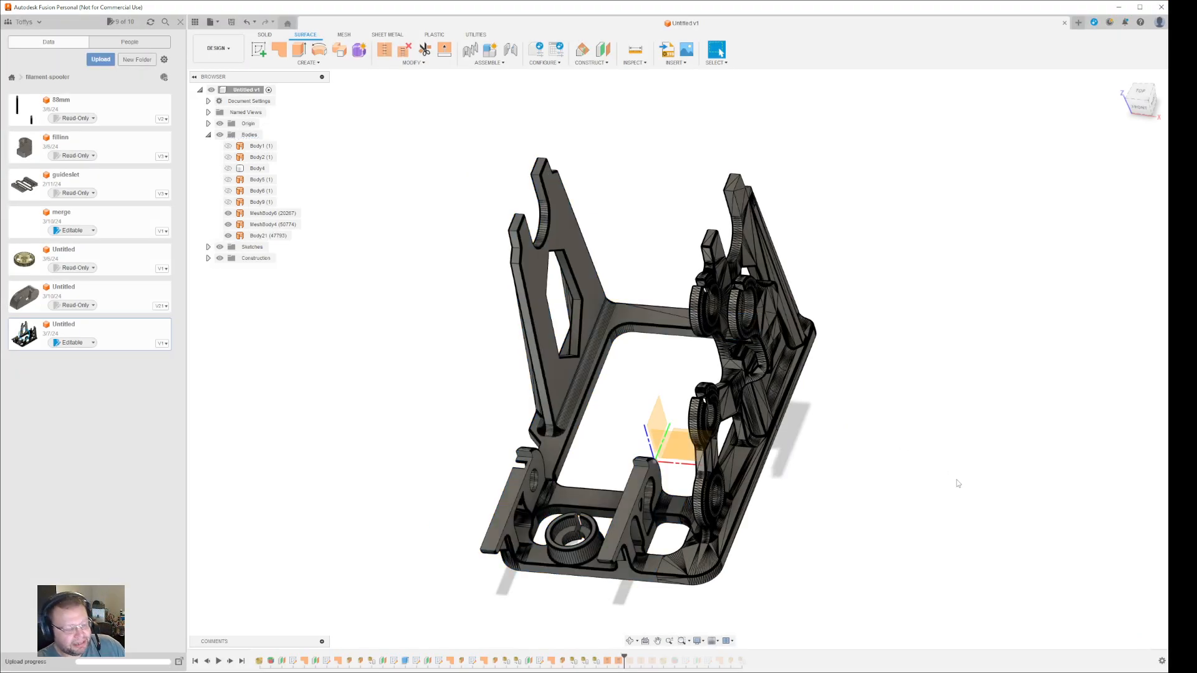
middle_click_drag(889, 555, 846, 473, "shift")
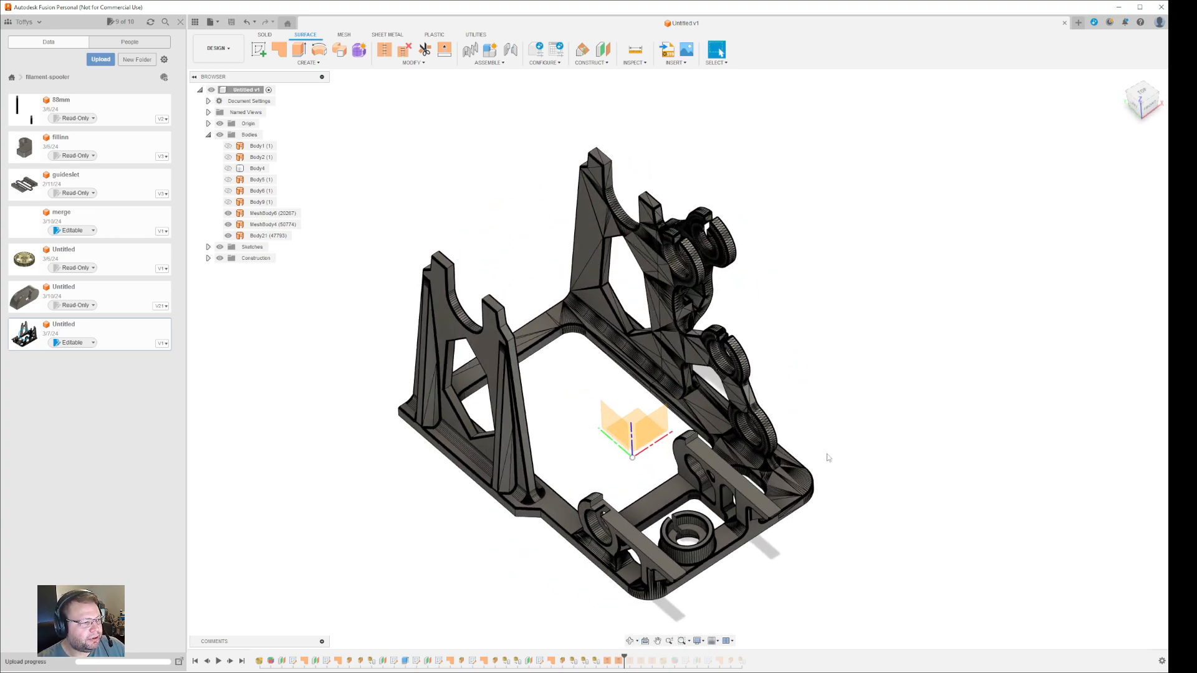
left_click(291, 226)
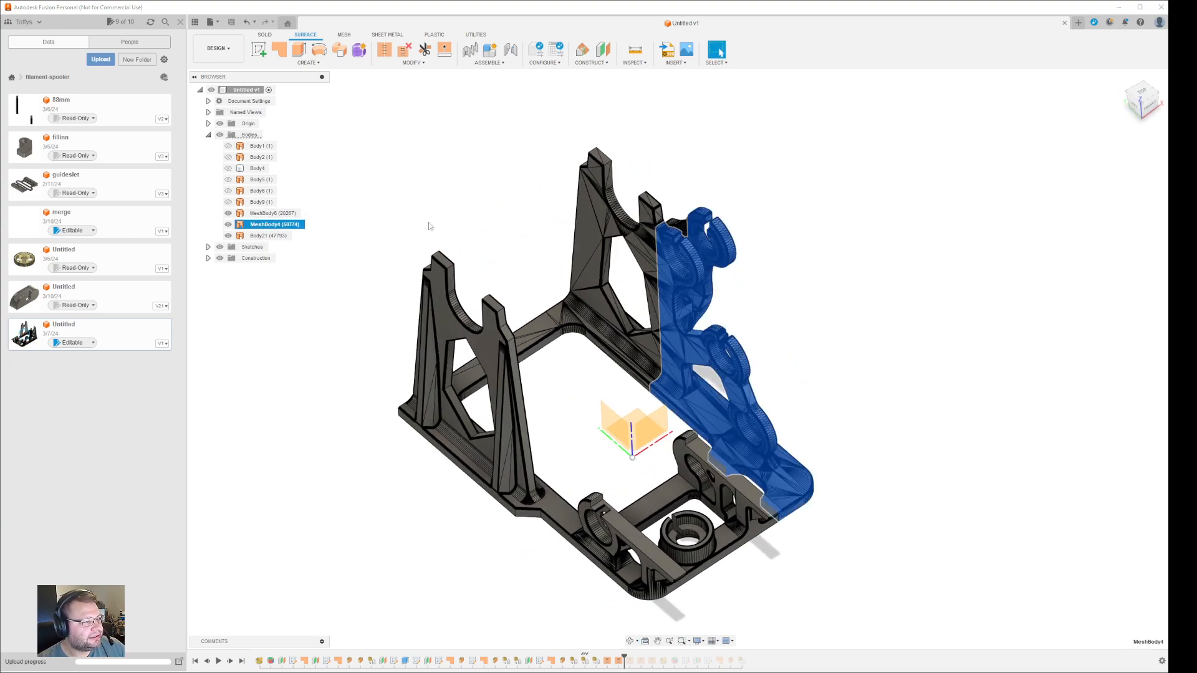
left_click(272, 214)
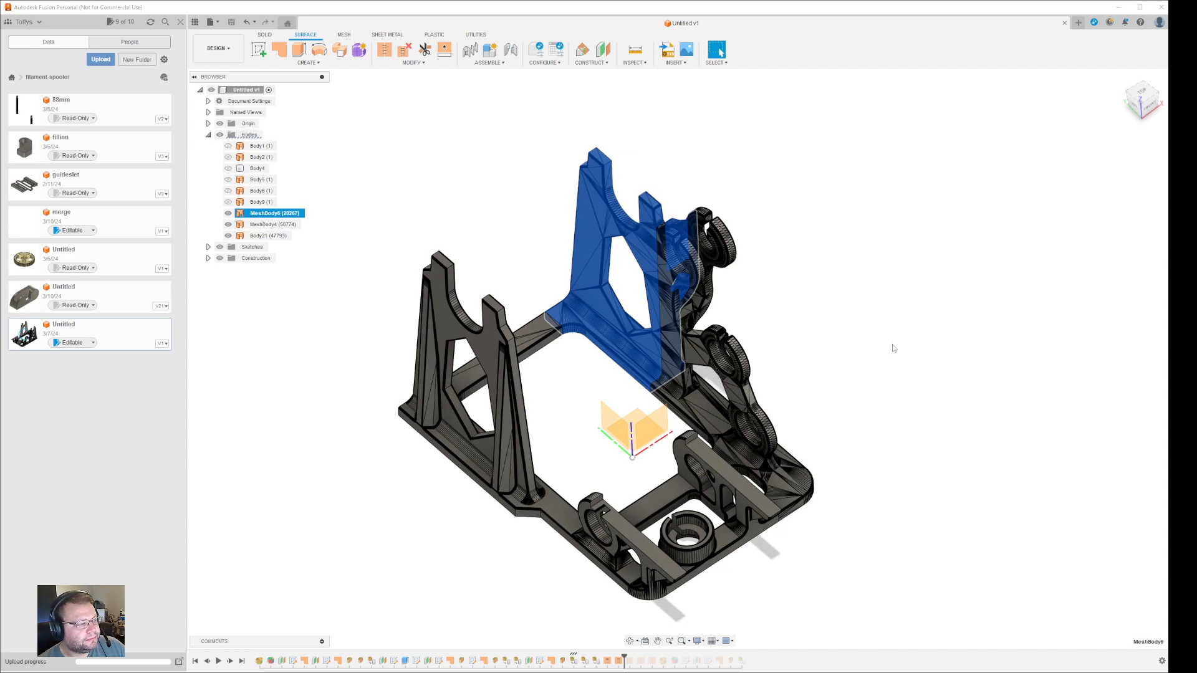
mouse_move(991, 418)
middle_mouse_down("shift")
mouse_move(933, 409)
mouse_move(983, 423)
mouse_move(996, 409)
mouse_move(970, 409)
middle_mouse_up("shift")
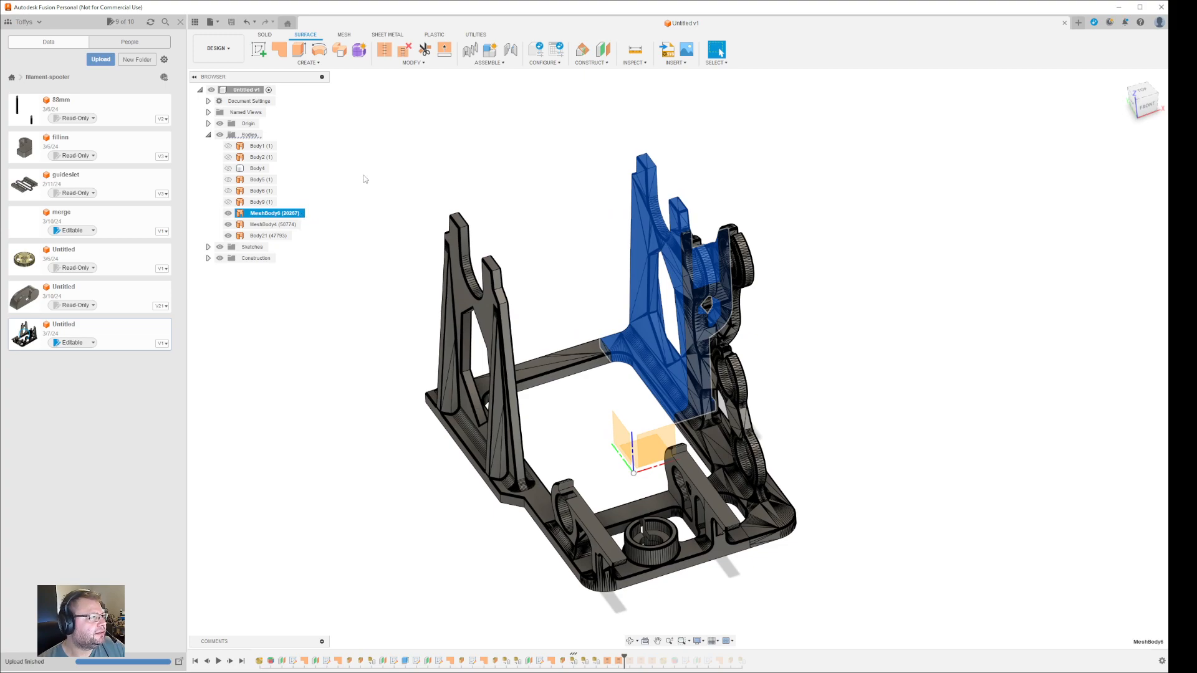
left_click(385, 52)
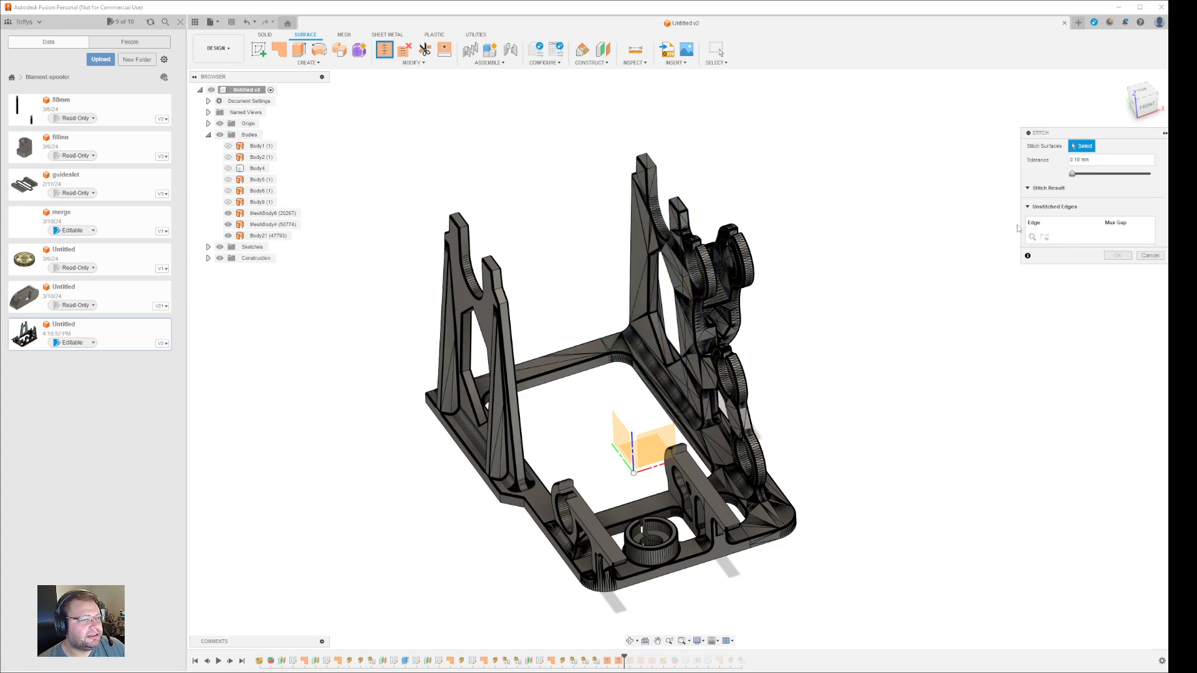
- Try stitching MeshBody6 with MeshBody4, review the failure details, then cancel
left_click(648, 223)
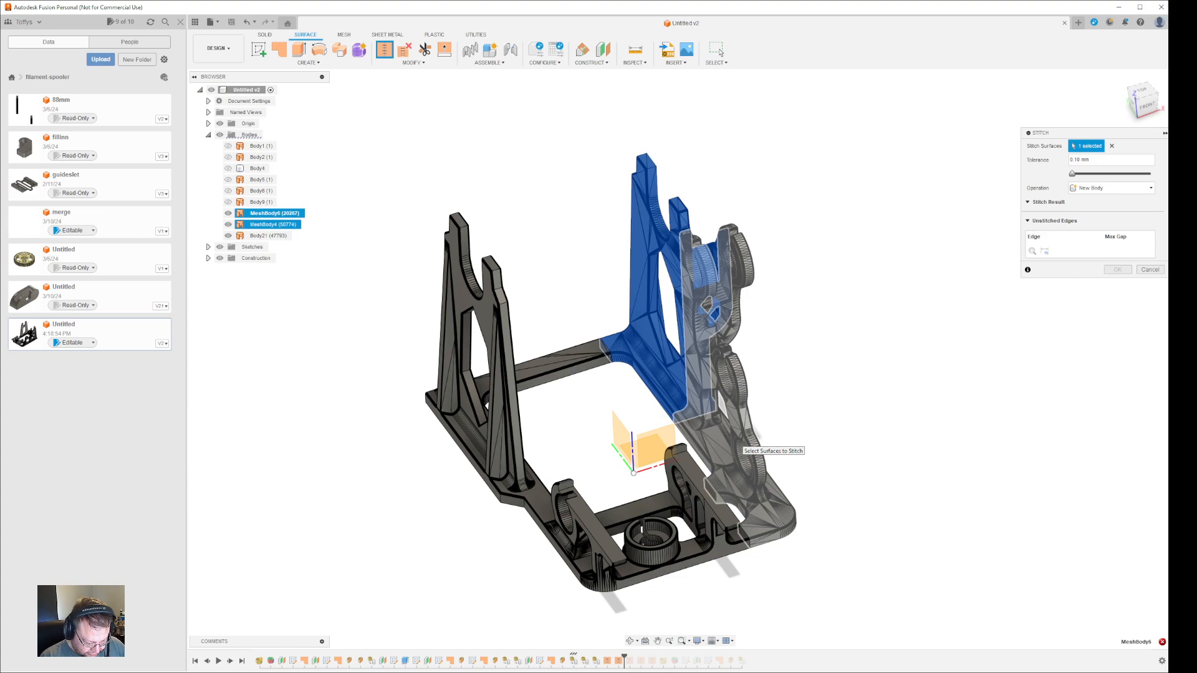
left_click(739, 444)
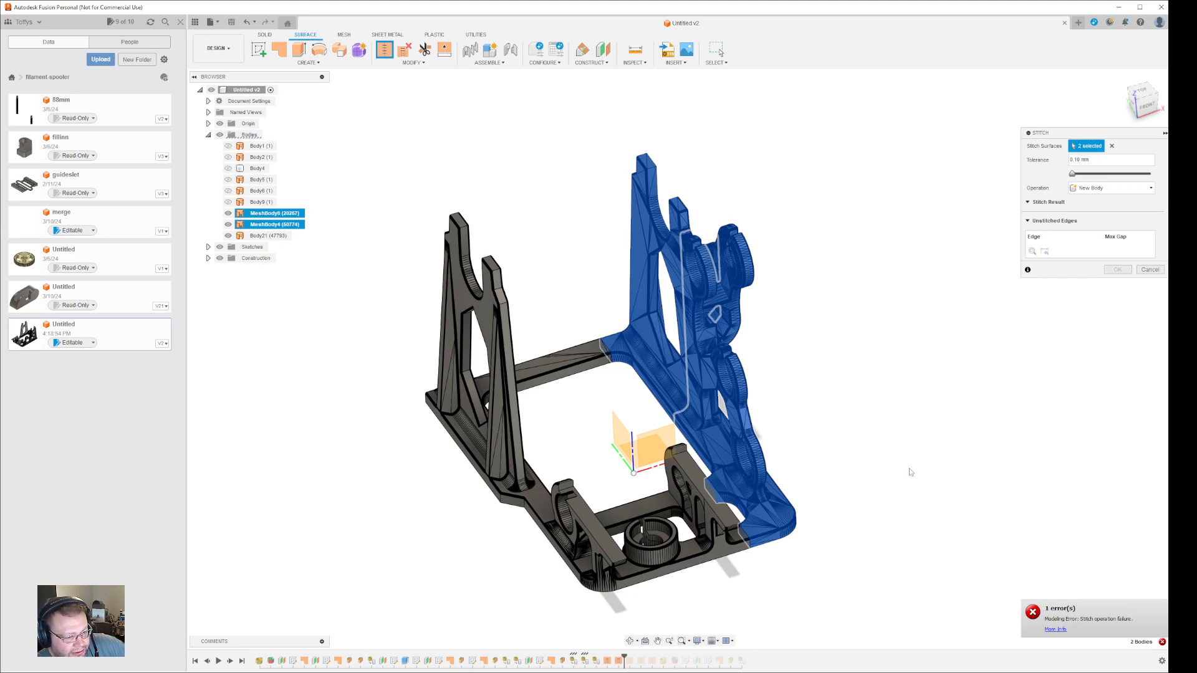
left_click(1062, 630)
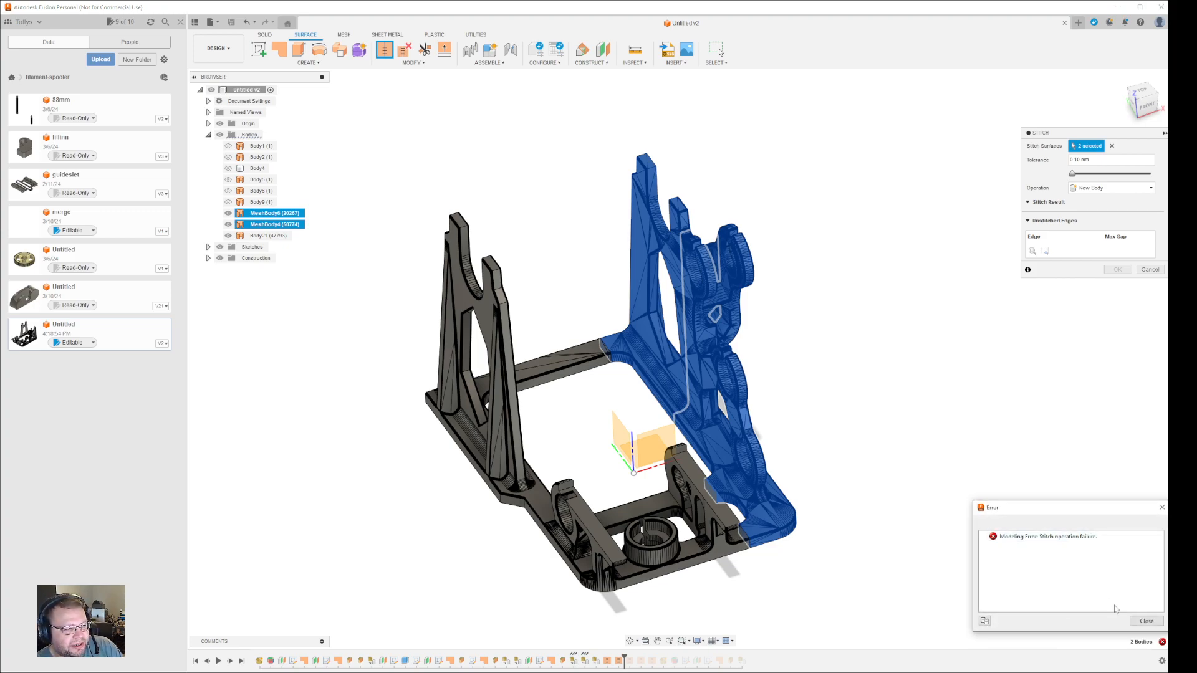
left_click(1147, 622)
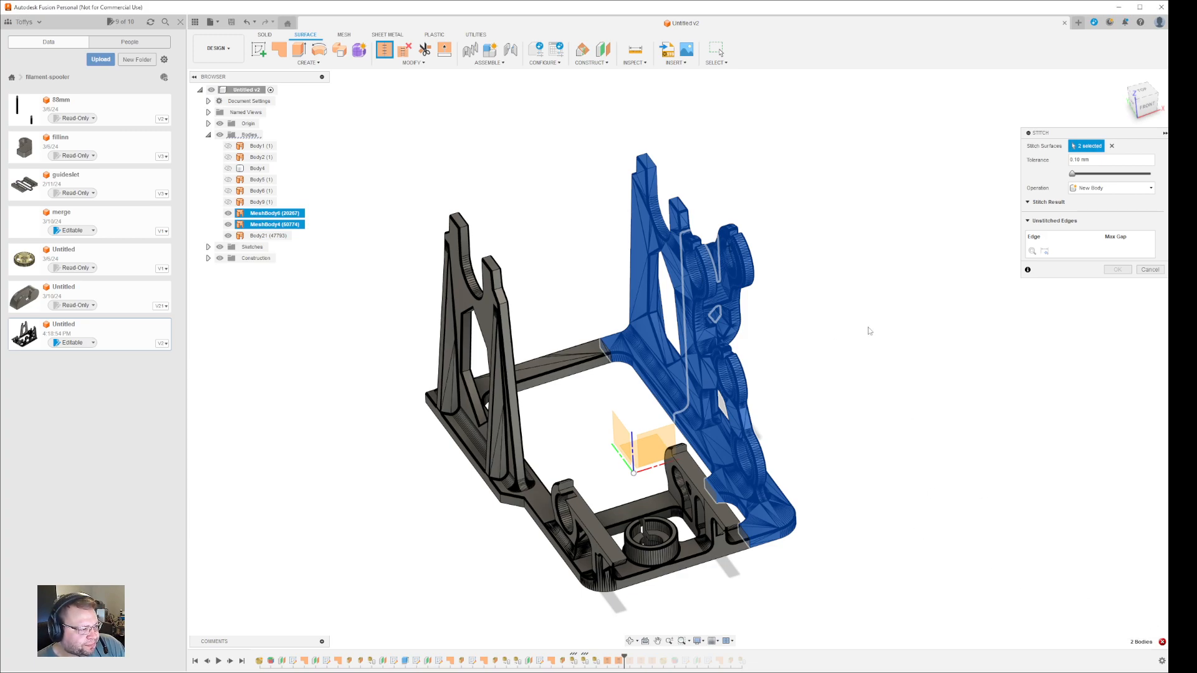
left_click(1160, 269)
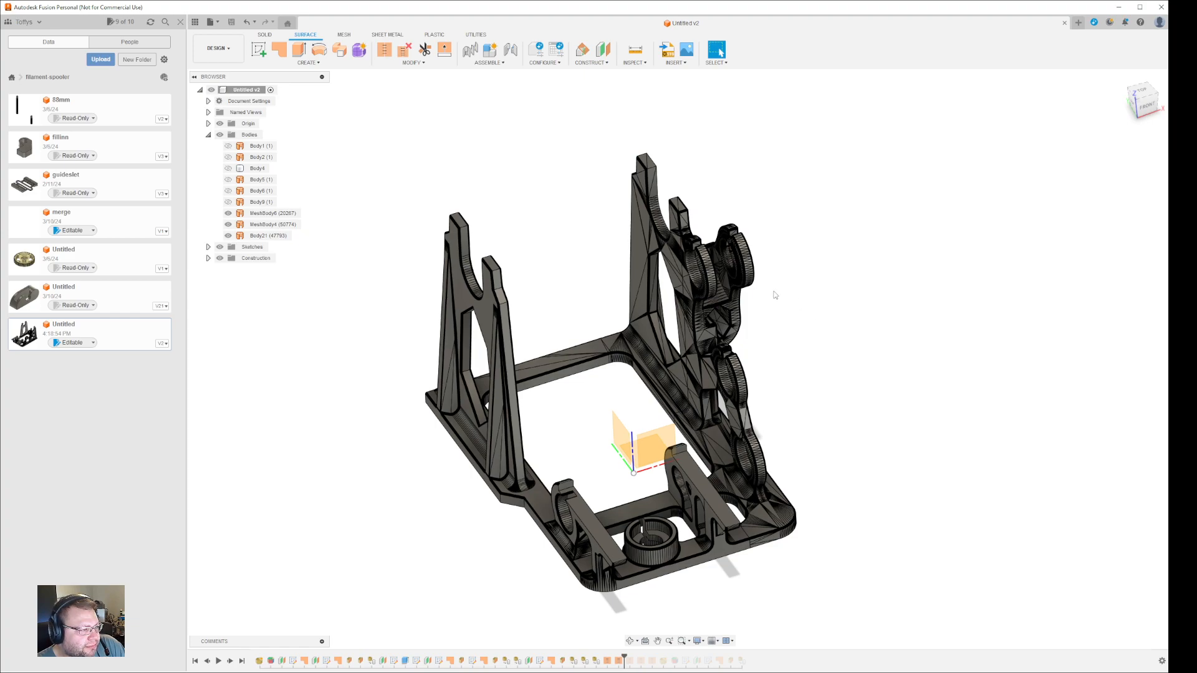
- Select Body21 and orbit to a near top-down view
left_click(274, 238)
middle_click_drag(937, 460, 844, 388, "shift")
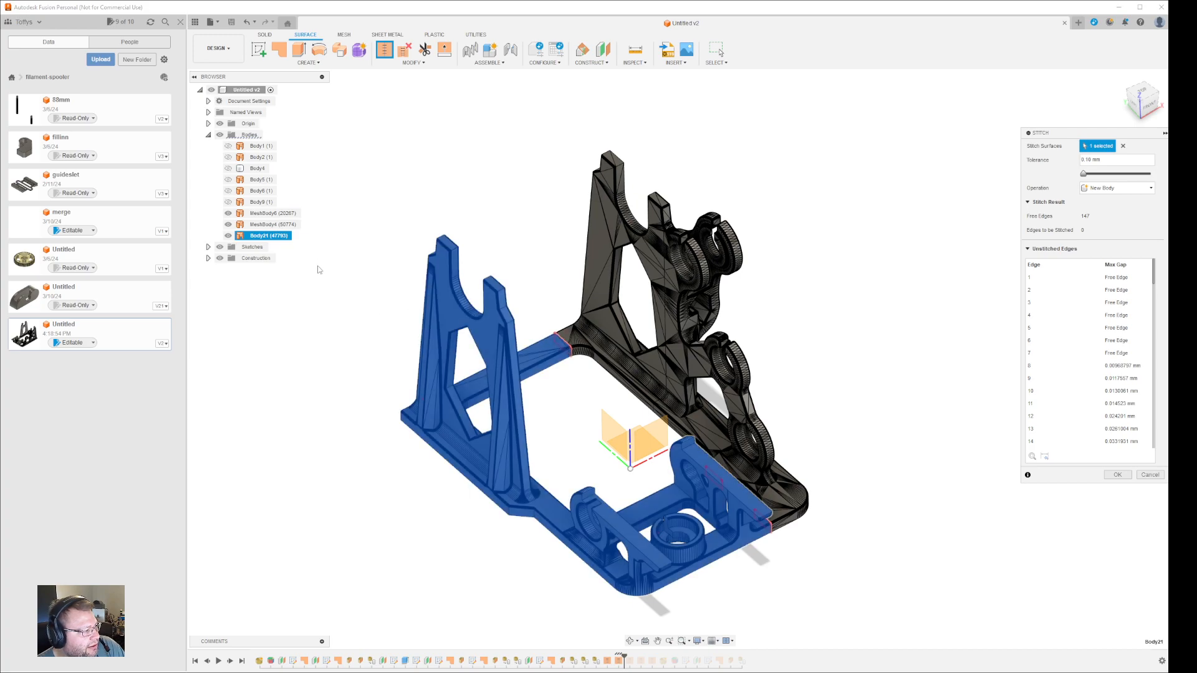
- Add MeshBody6 to the Body21 stitch, cancel it, and switch to the Mesh tools
left_click(287, 217)
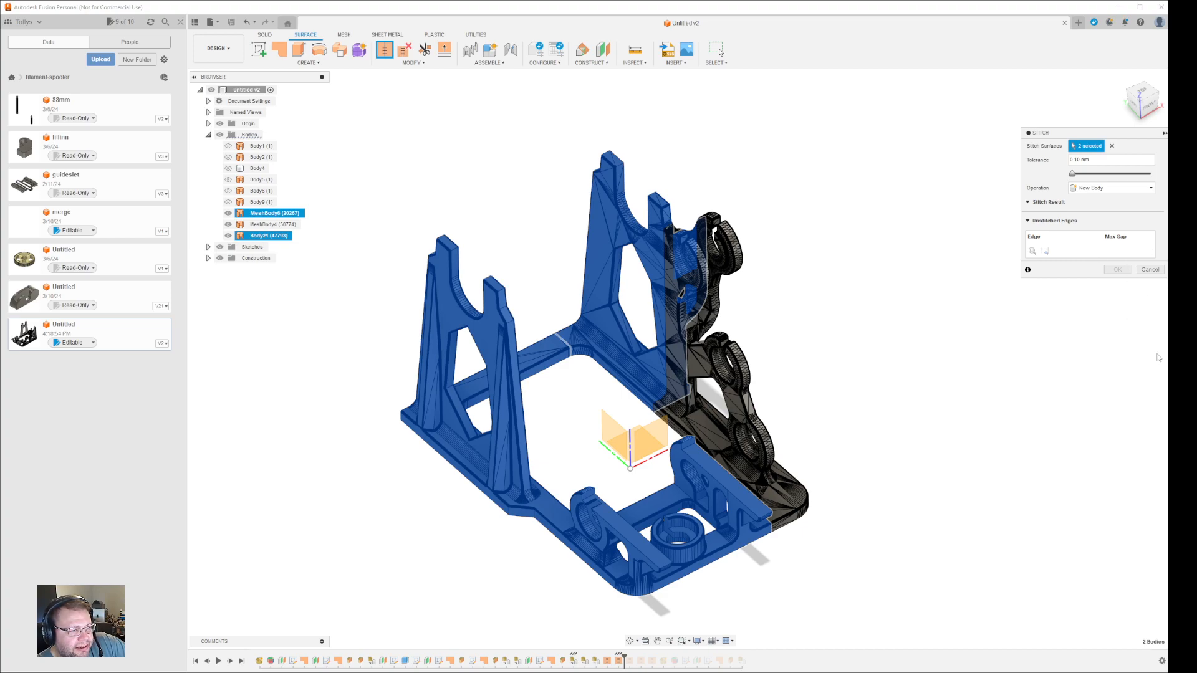
left_click(1150, 269)
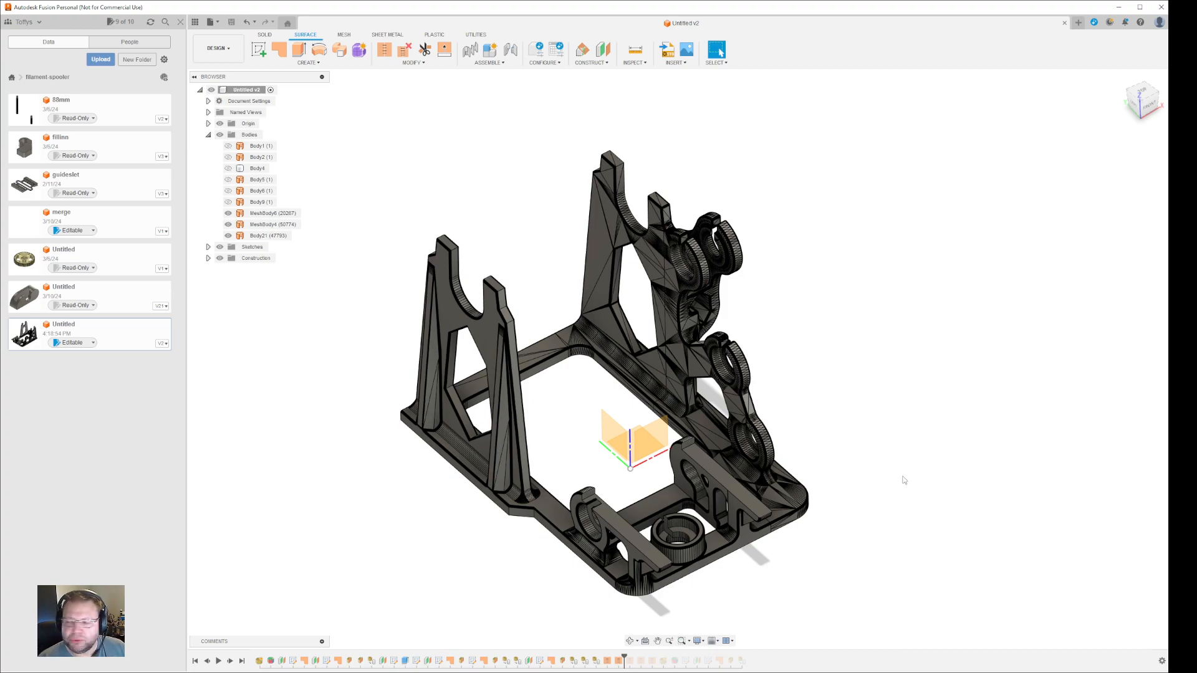
left_click(345, 35)
- Orbit the model and select MeshBody4, the roller-holder half, in the browser
middle_click_drag(911, 329, 860, 326, "shift")
left_click(291, 225)
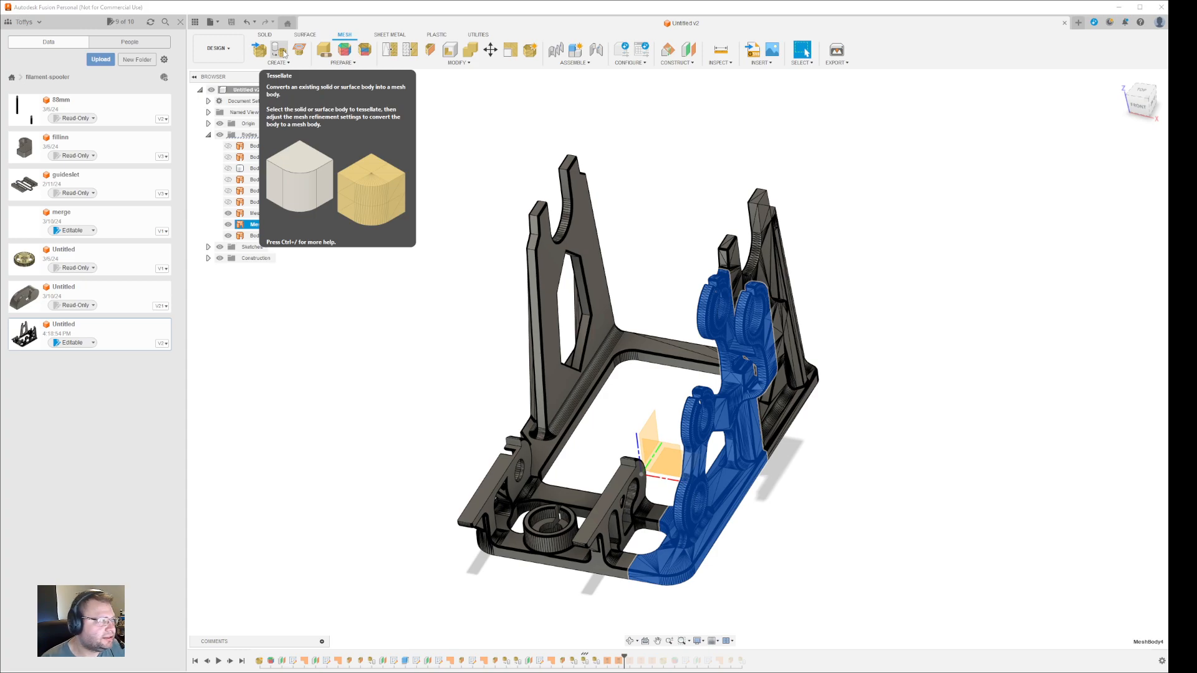
- Tessellate MeshBody4 with Refinement set to High
left_click(280, 51)
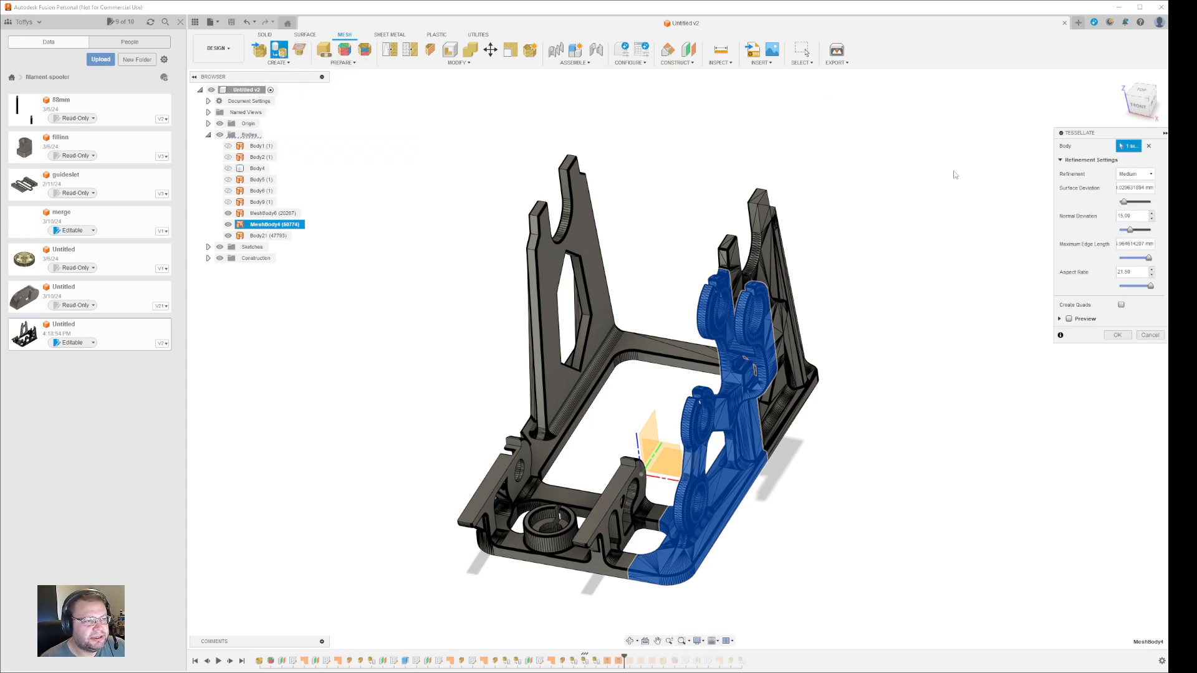
left_click(1136, 176)
left_click(1131, 187)
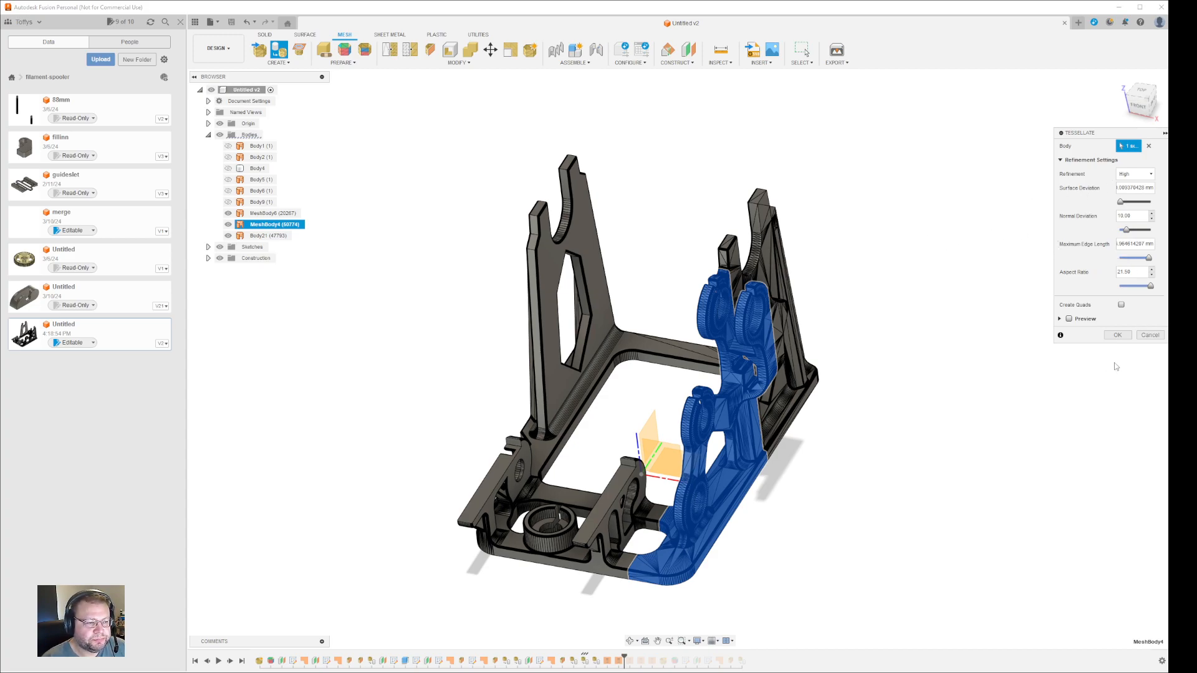
left_click(1117, 335)
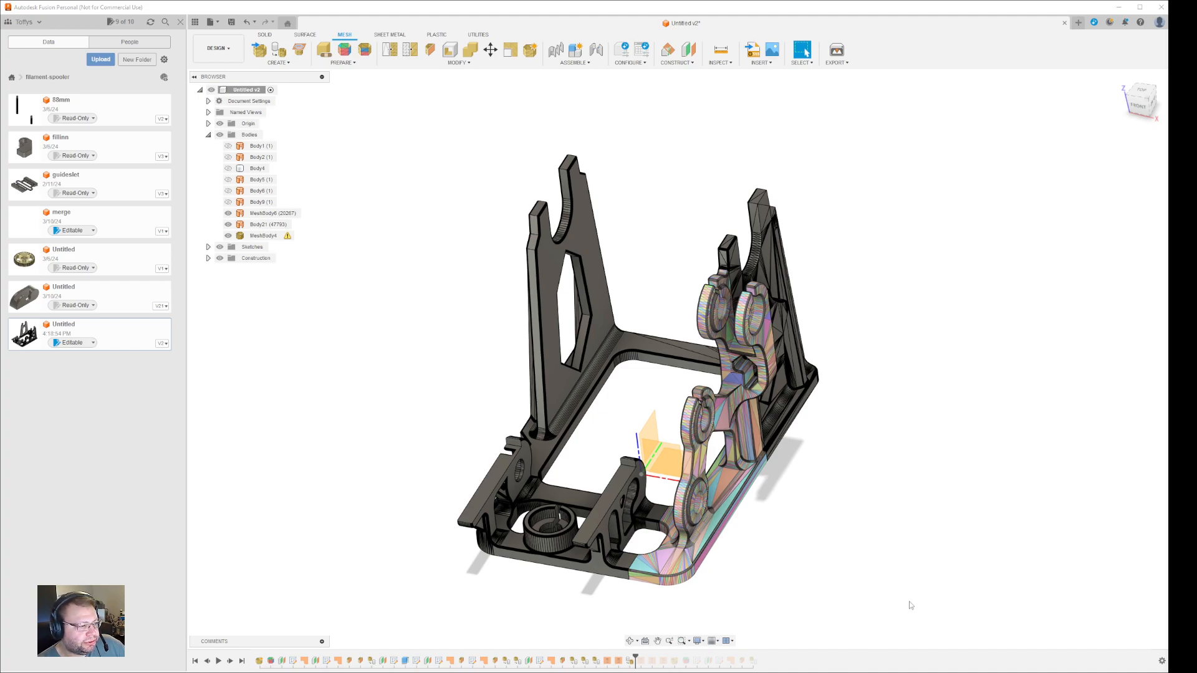
- Select MeshBody4 and zoom in and out to inspect it
left_click(729, 517)
scroll(723, 340, "up", 5)
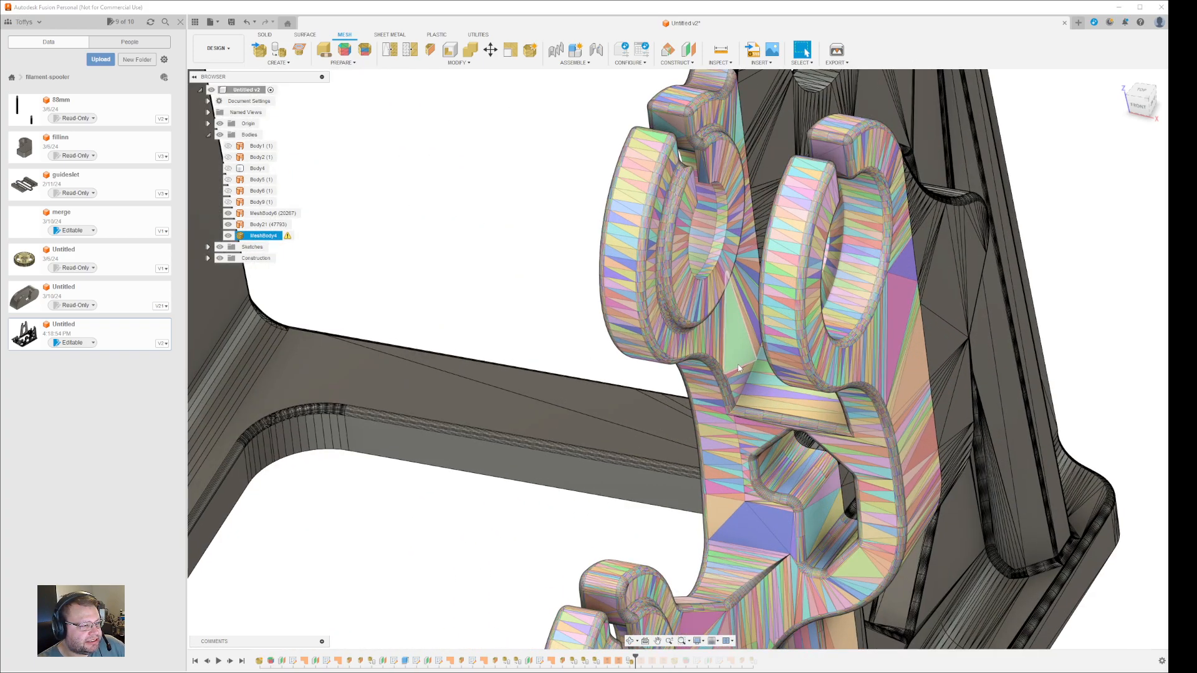
scroll(758, 478, "down", 5)
scroll(759, 478, "down", 4)
left_click(826, 581)
scroll(826, 596, "down", 3)
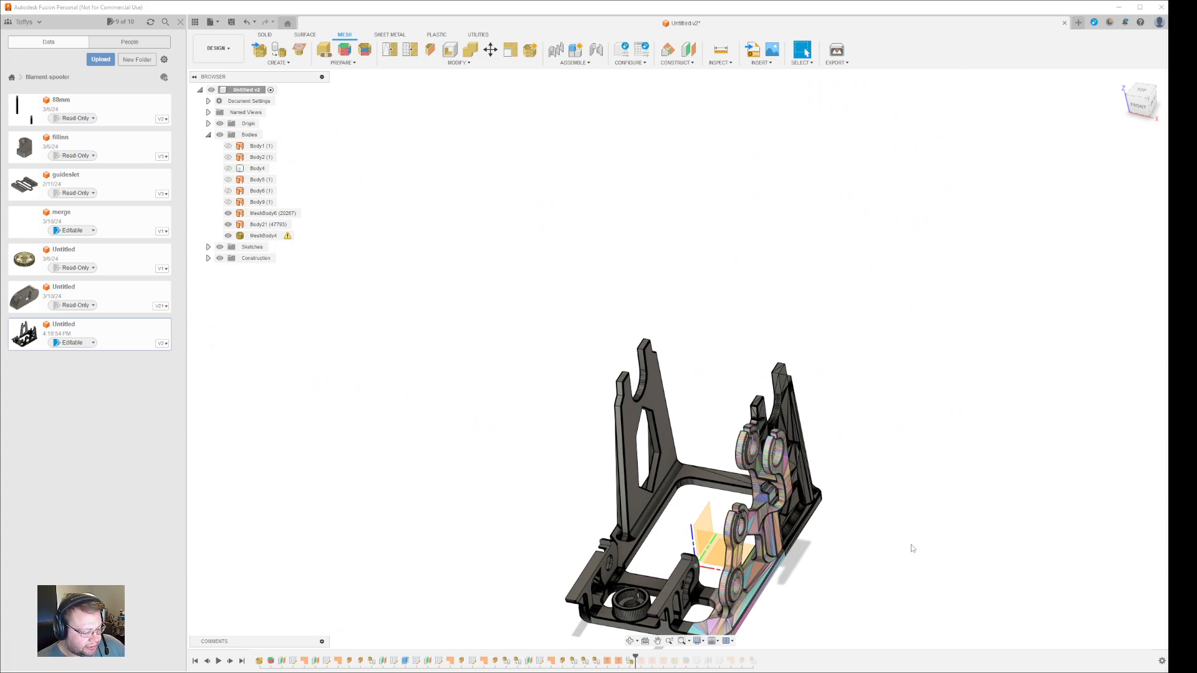
- Save the design as version 3, then orbit to inspect MeshBody6
left_click(232, 24)
left_click(587, 367)
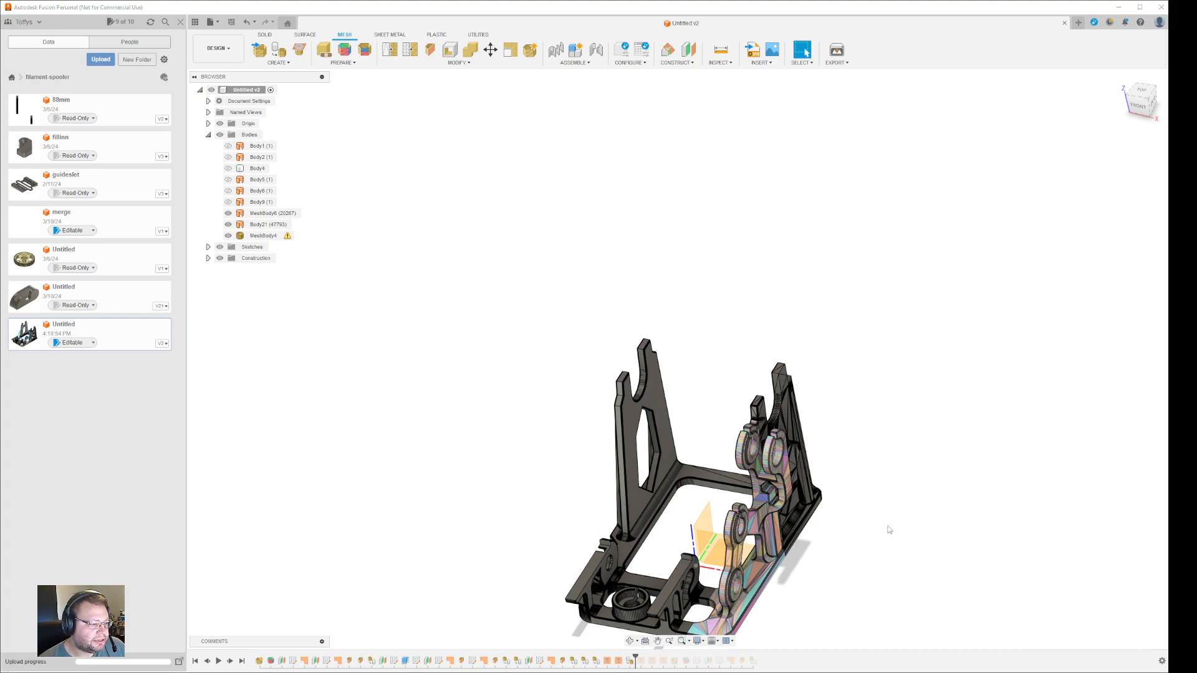
mouse_move(918, 579)
middle_mouse_down("shift")
mouse_move(986, 574)
mouse_move(911, 588)
middle_mouse_up("shift")
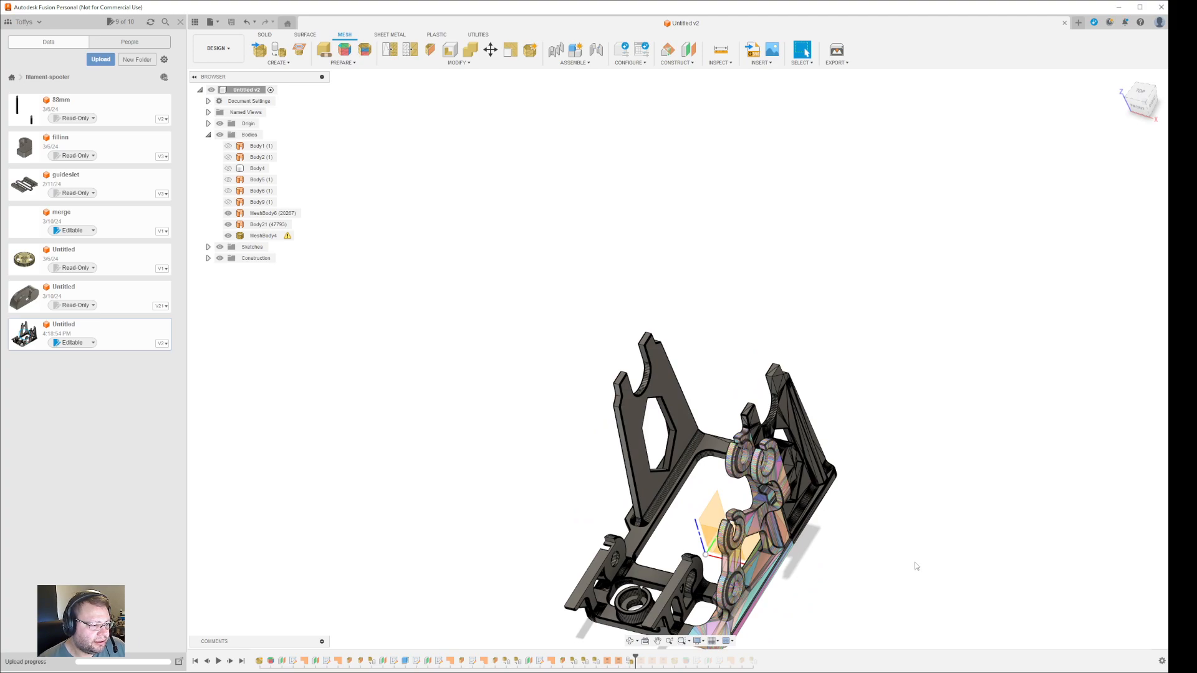
left_click(802, 461)
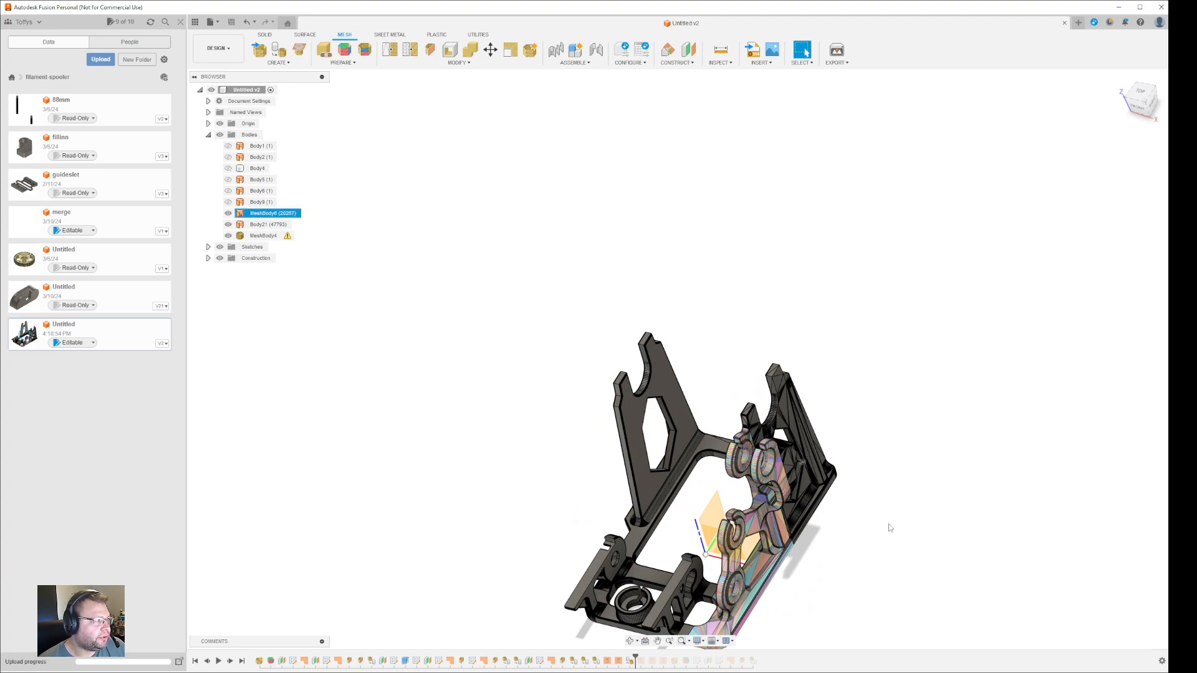
left_click(316, 260)
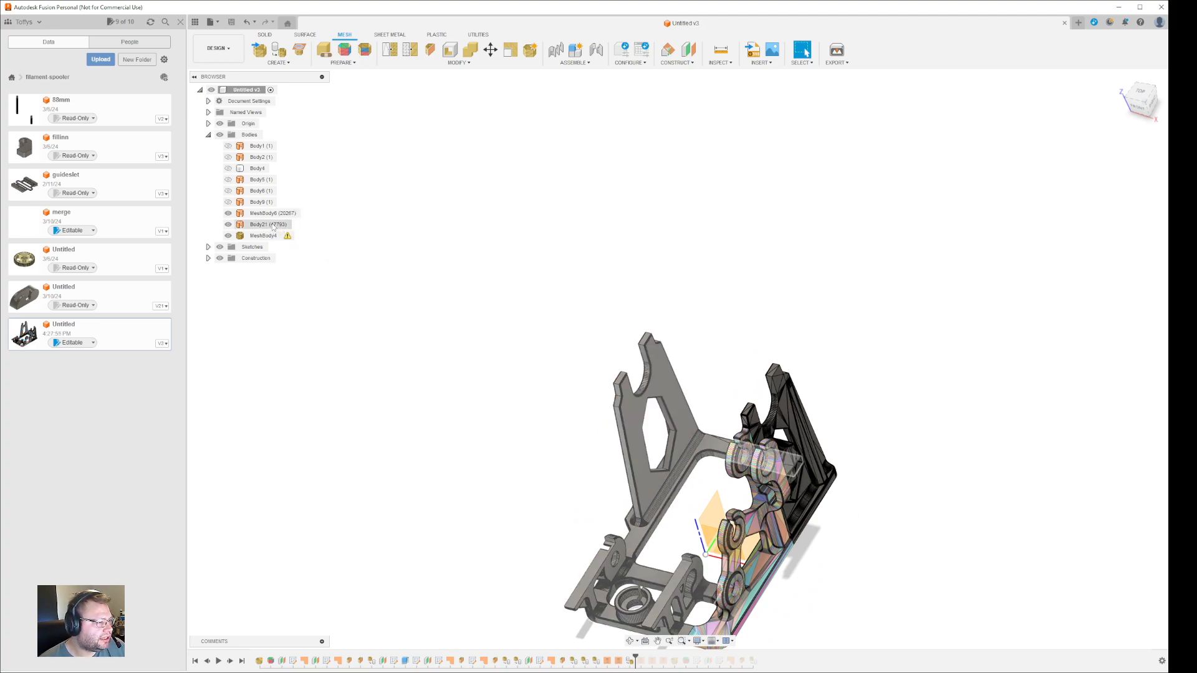
- Retessellate MeshBody6 at High refinement, pan the view, and open the Save dialog
left_click(271, 213)
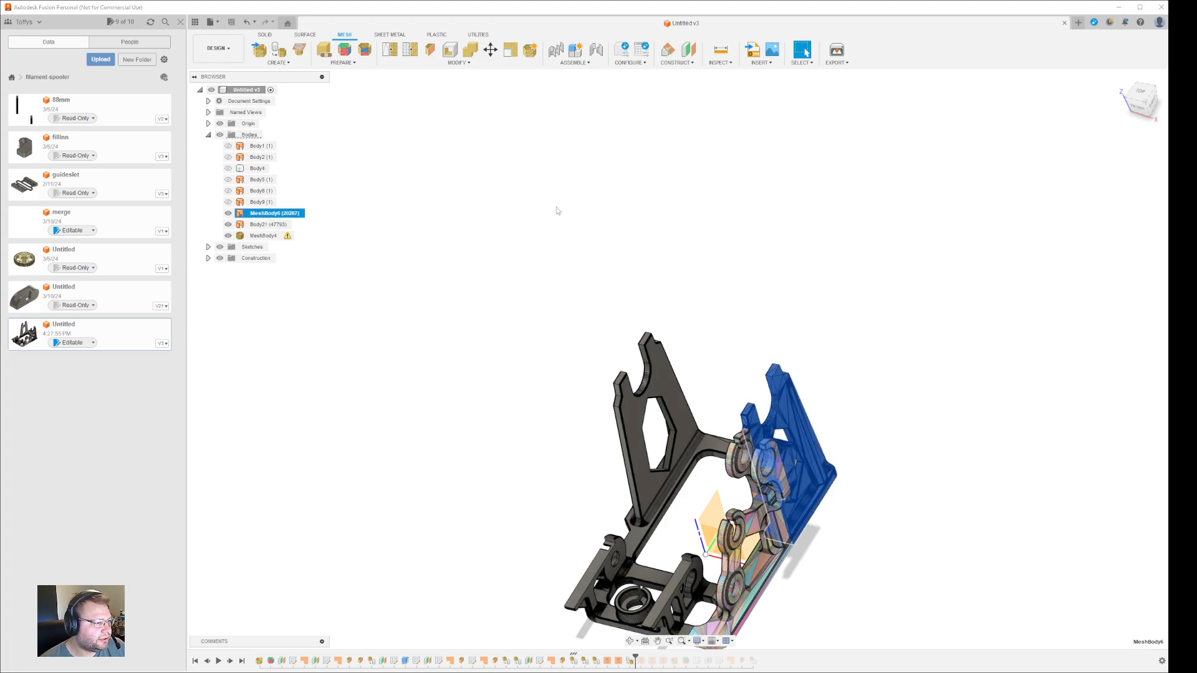
left_click(276, 52)
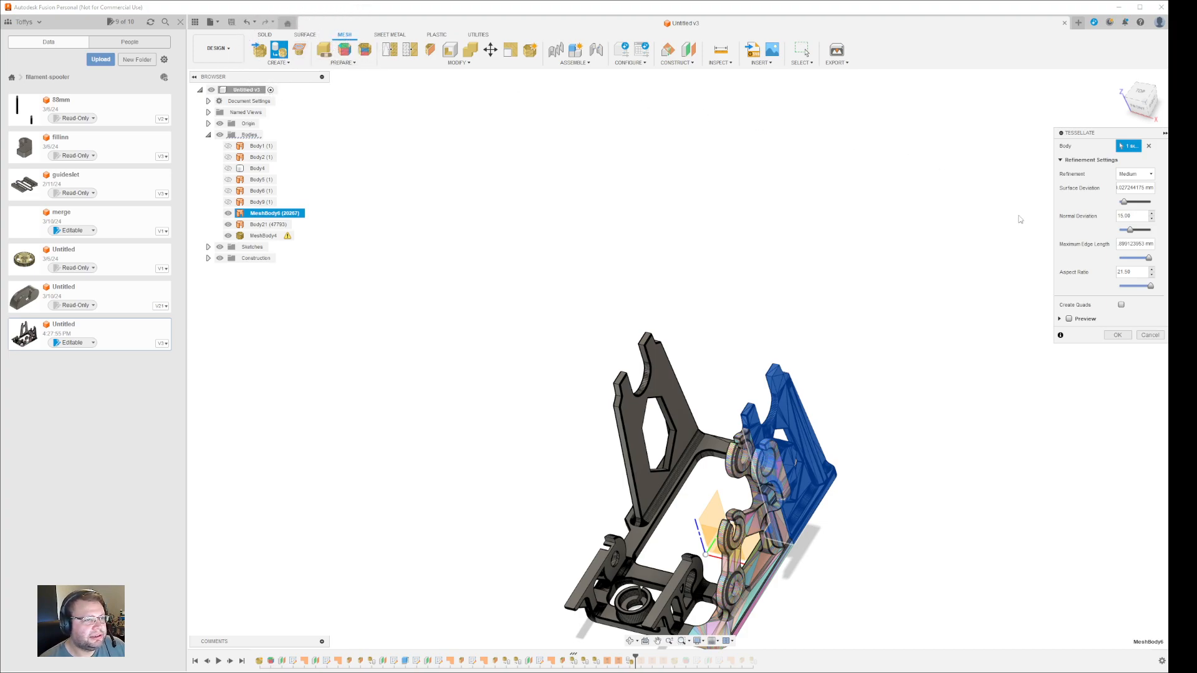
left_click(1133, 174)
left_click(1136, 187)
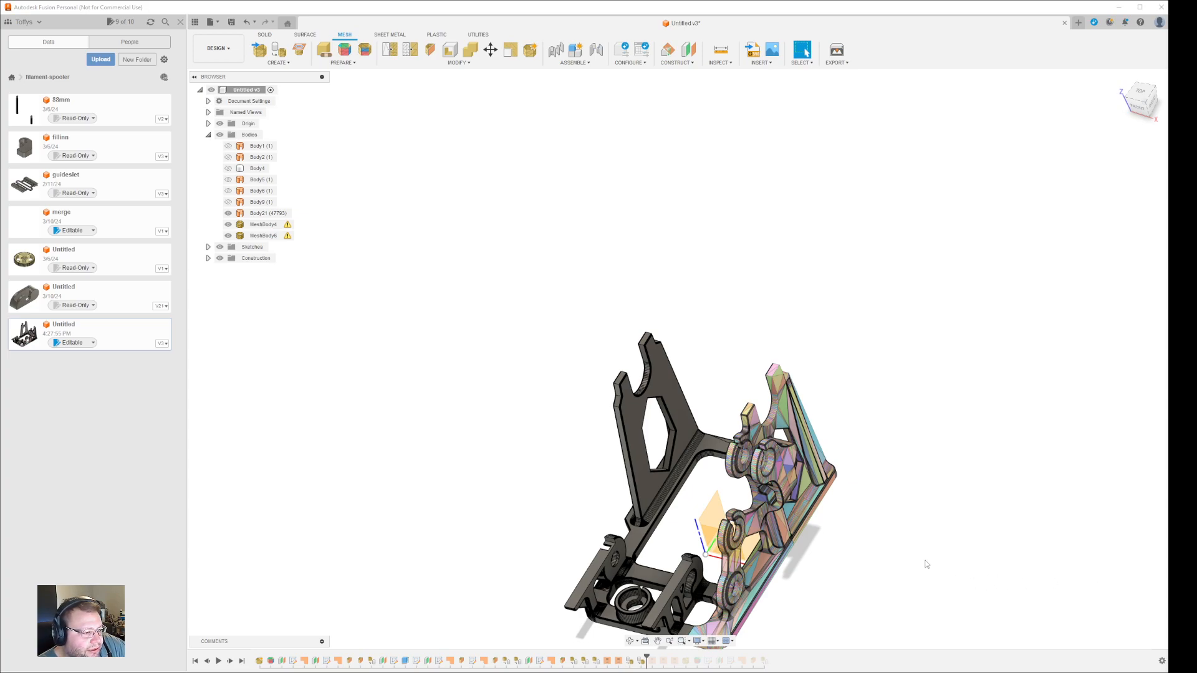
middle_click_drag(910, 566, 887, 470)
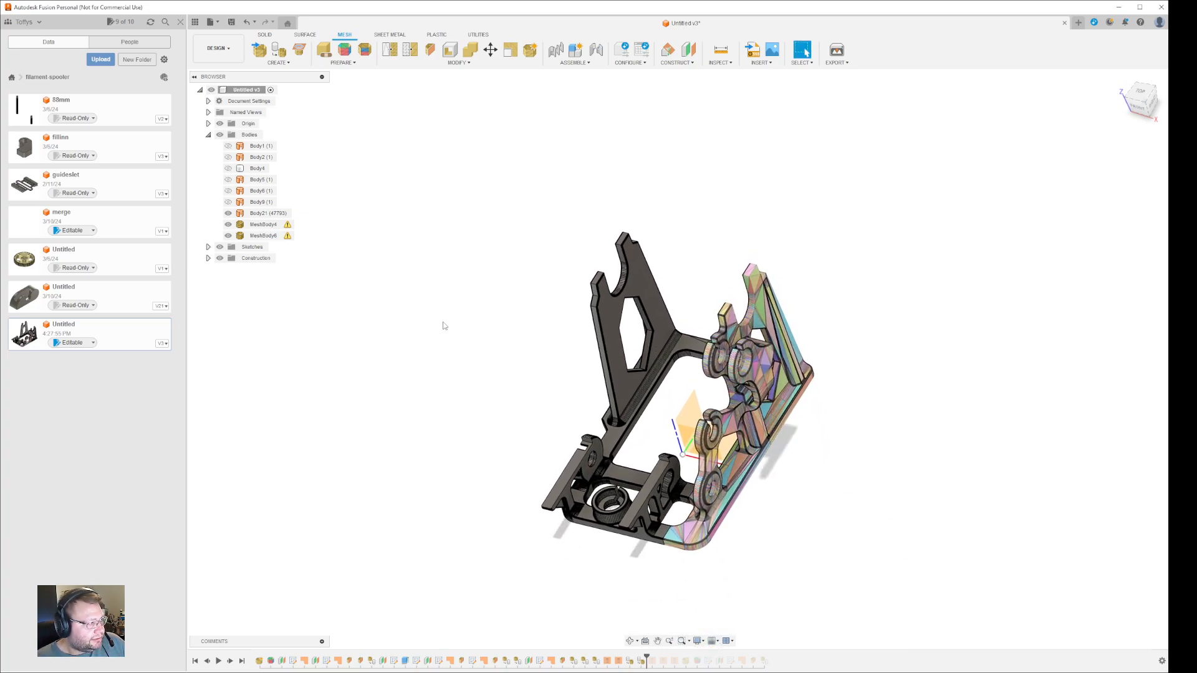
left_click(231, 23)
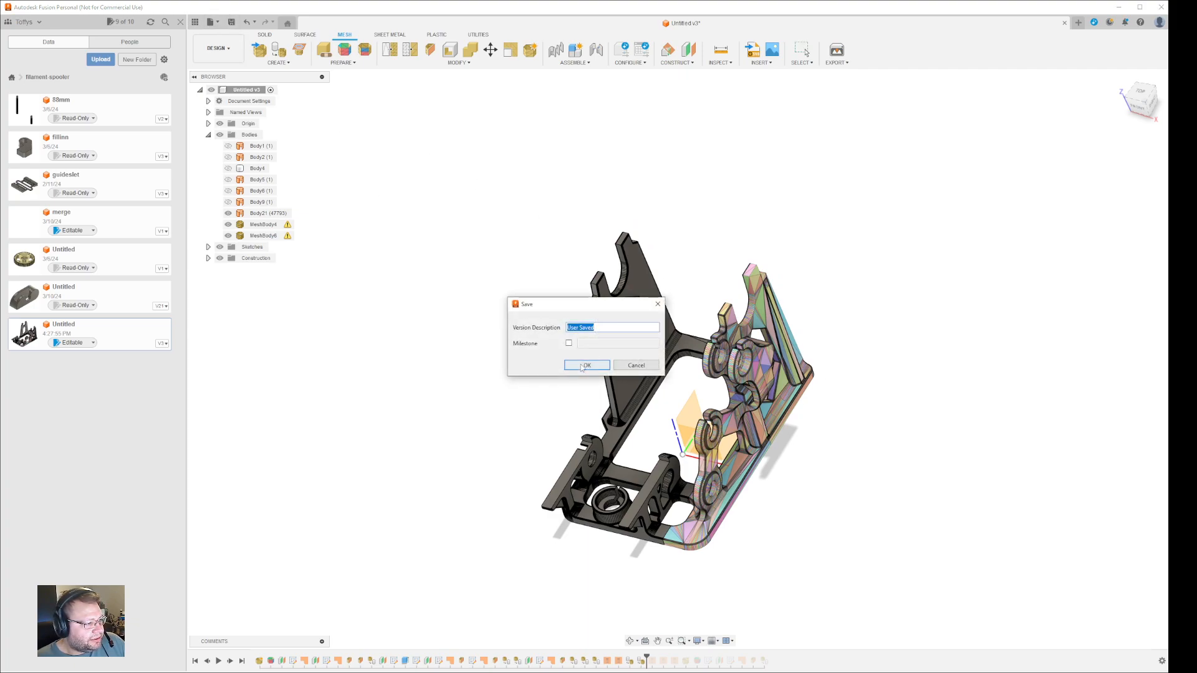
- Accept the User Saved description to save the new version
key("Return")
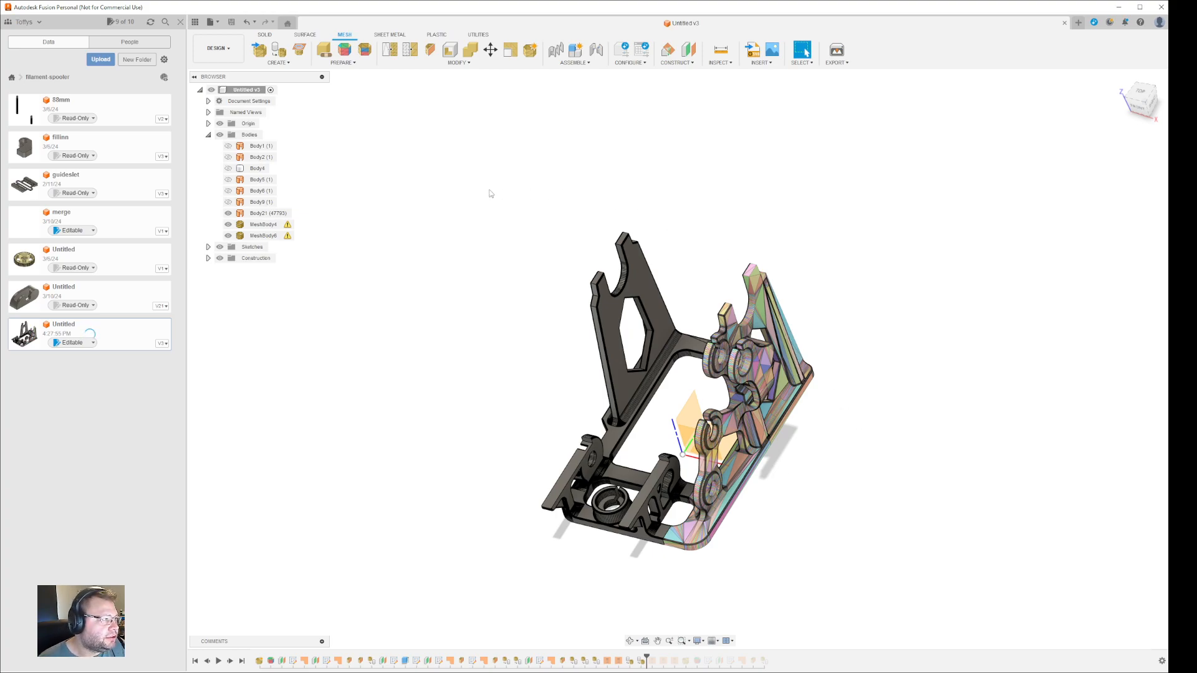
- Combine tool MeshBody4 into target MeshBody6 with Keep Tools unchecked
left_click(457, 63)
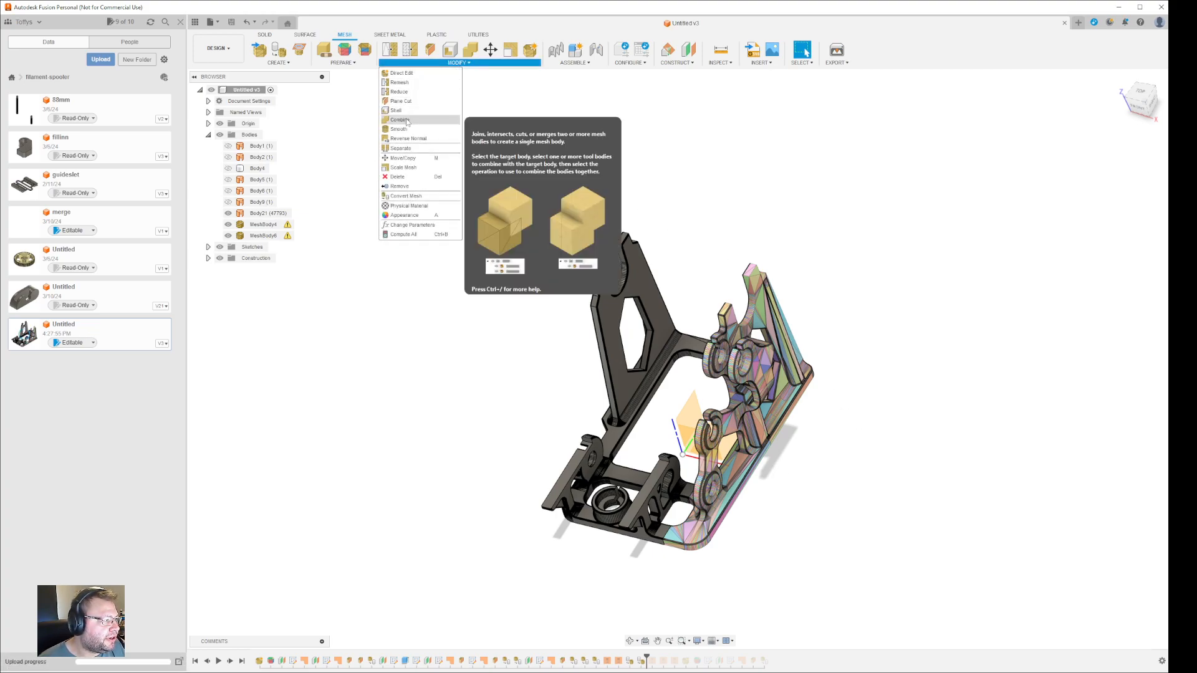
left_click(424, 113)
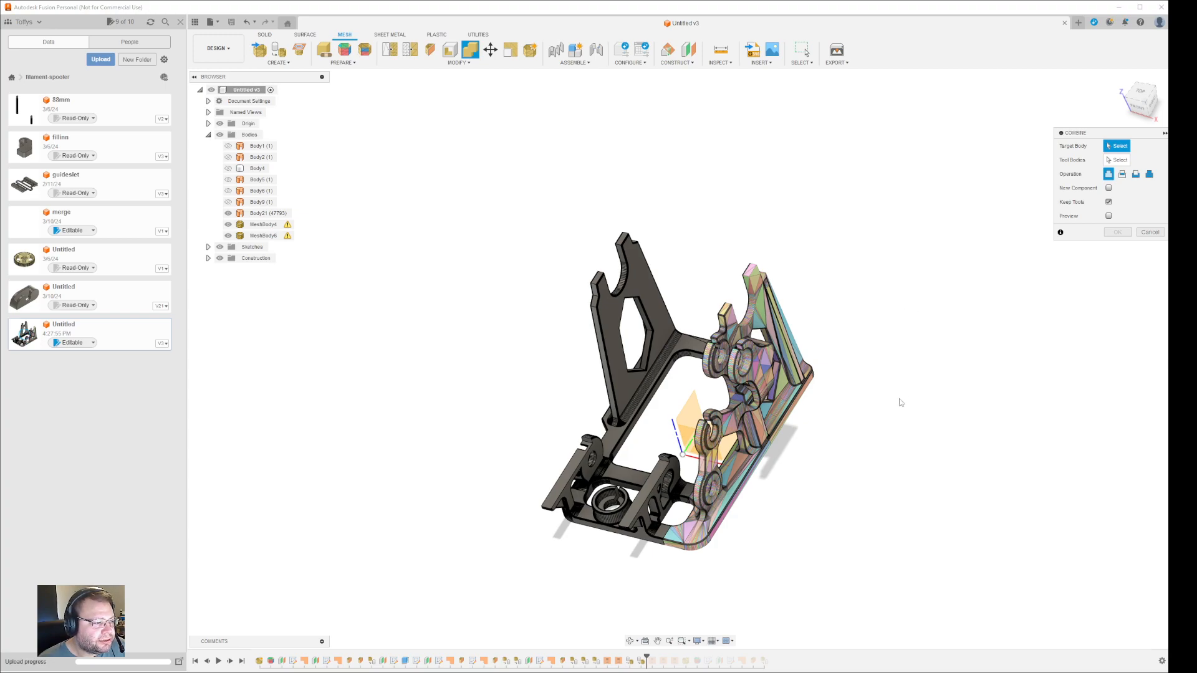
left_click(766, 321)
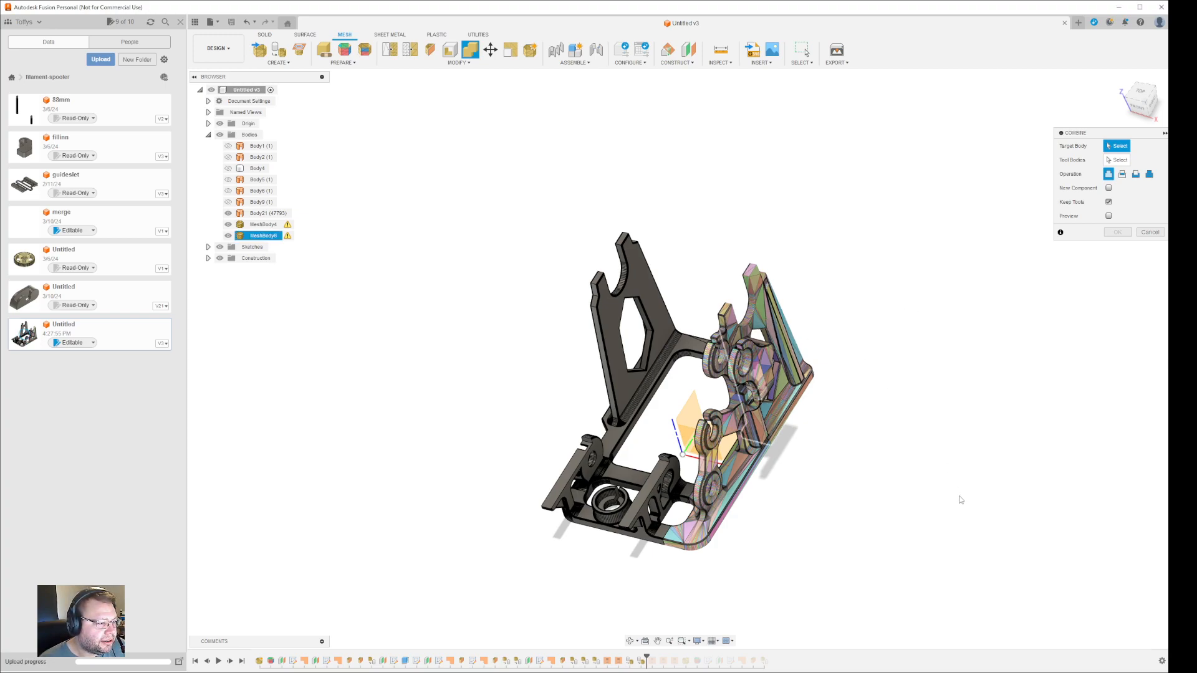
left_click(1116, 160)
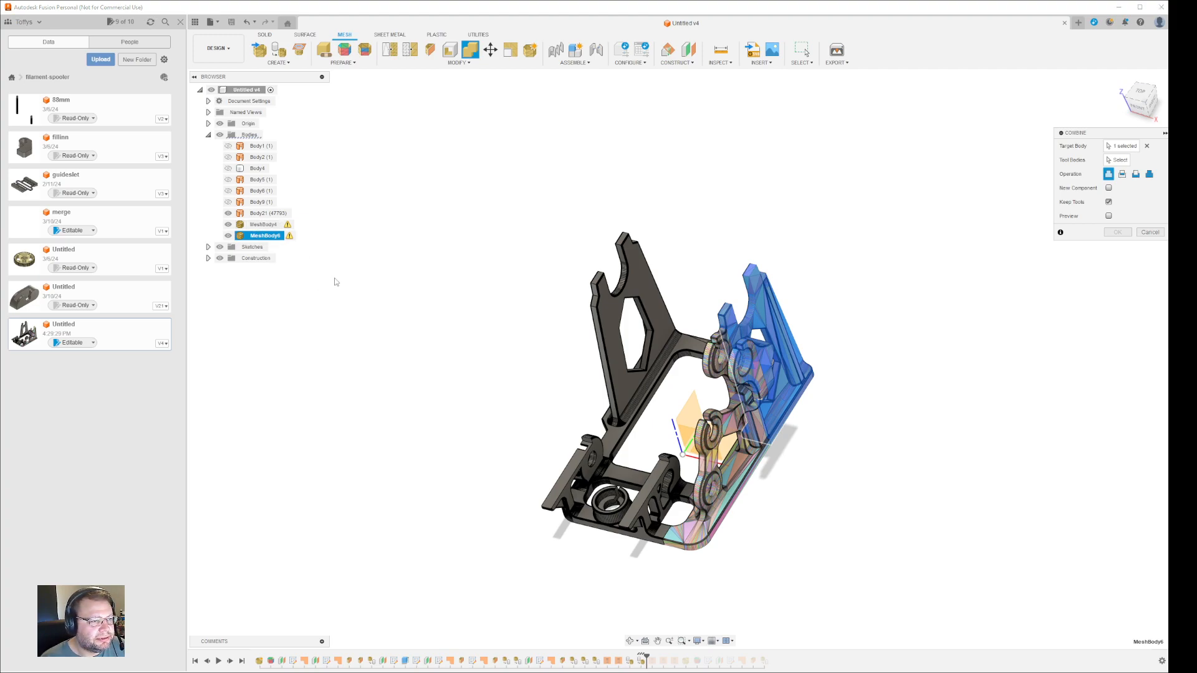
left_click(1069, 156)
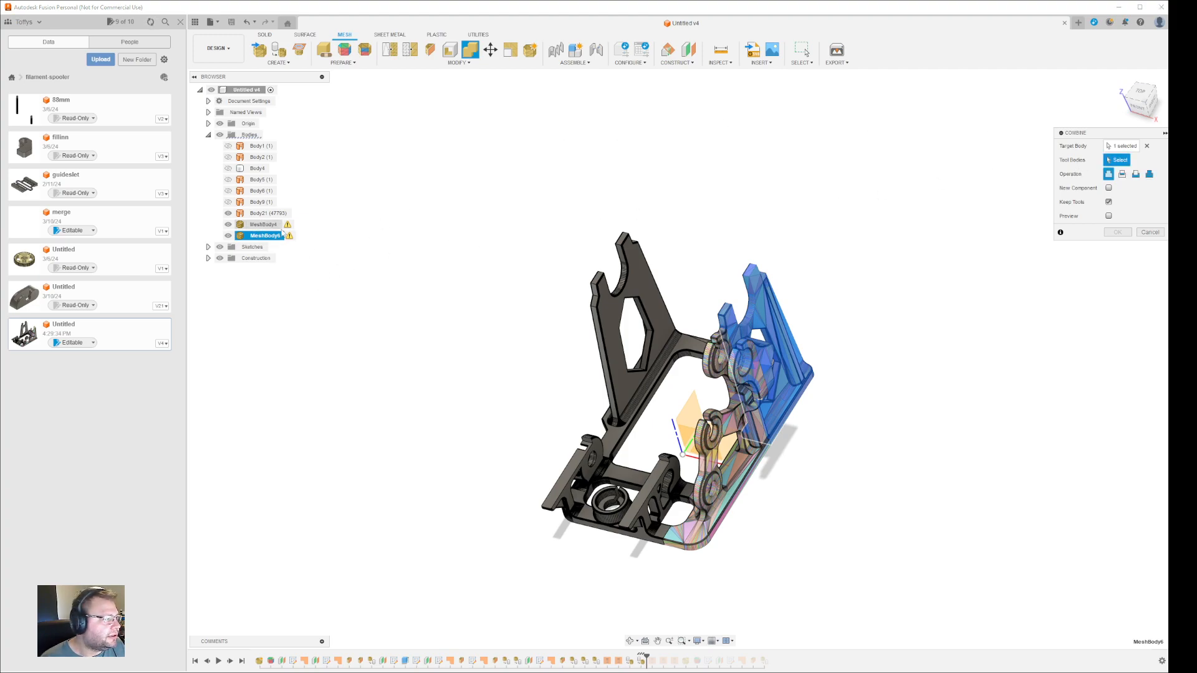
left_click(263, 224)
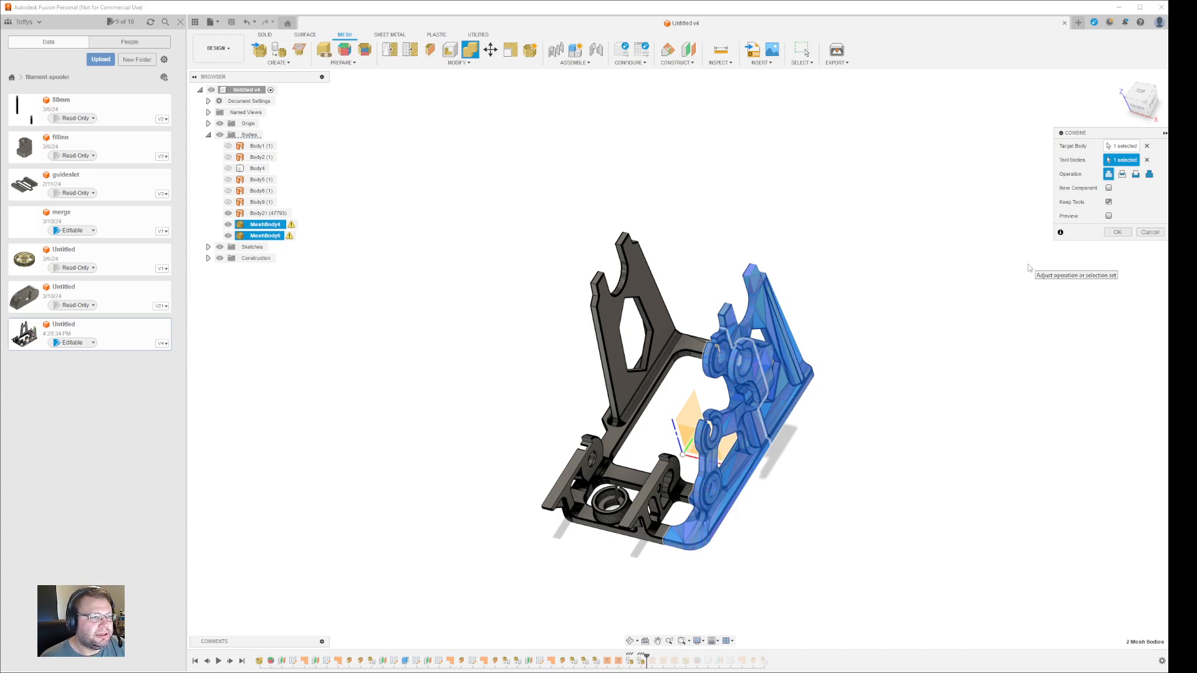
left_click(1109, 202)
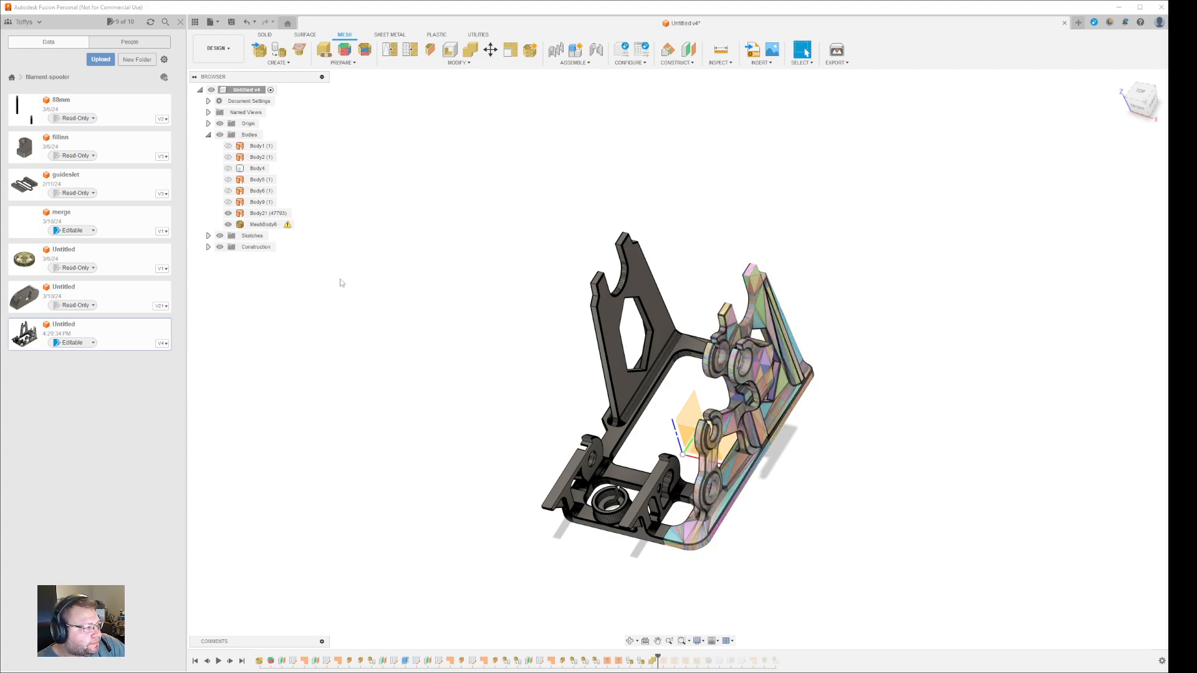
- Select the combined MeshBody6 and save the design as a new version
left_click(264, 224)
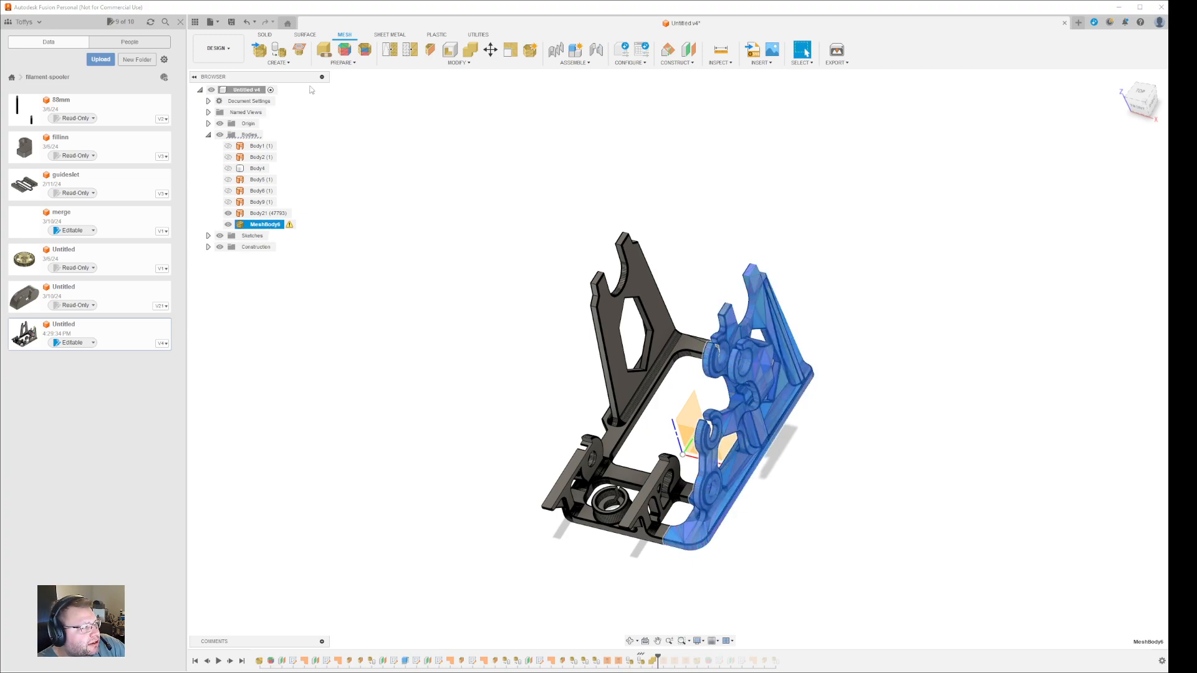
left_click(231, 22)
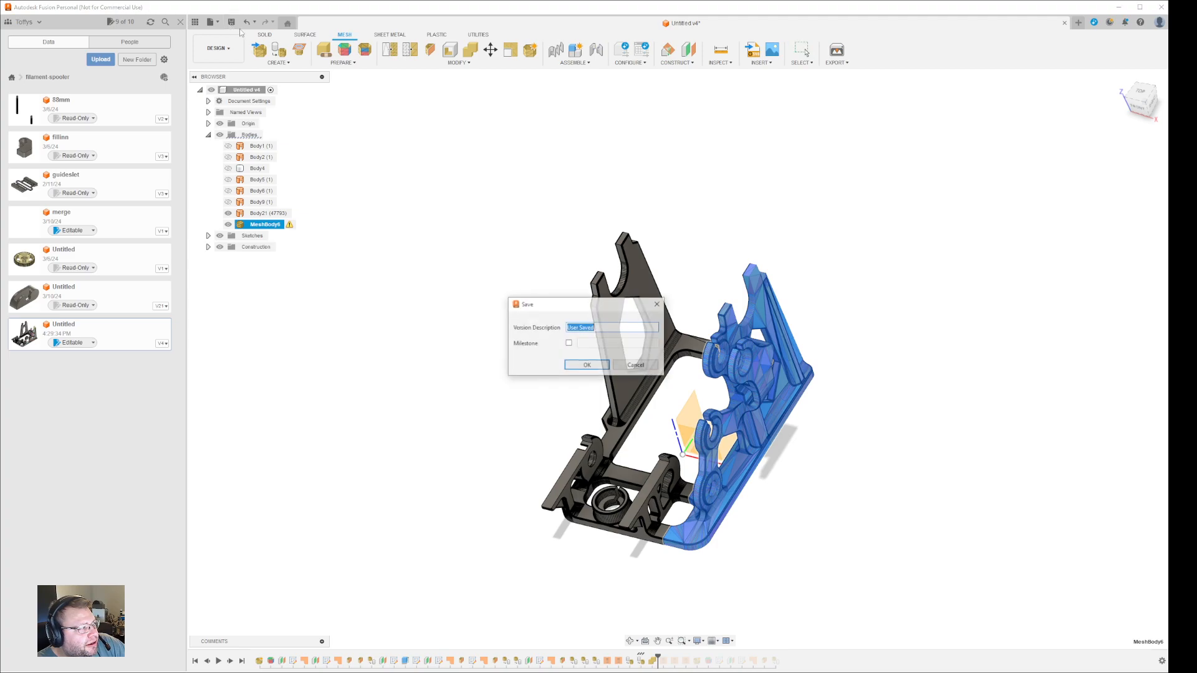
left_click(574, 367)
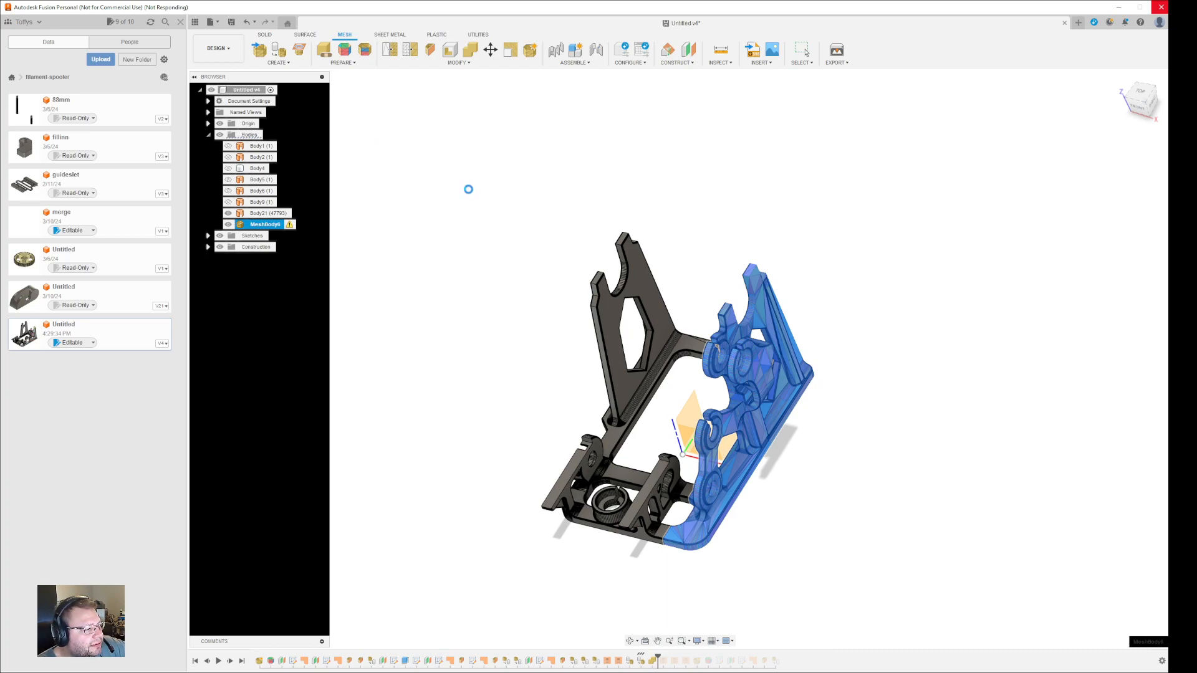
- Run a Parametric Convert Mesh on MeshBody6, then clear the selection
left_click(460, 62)
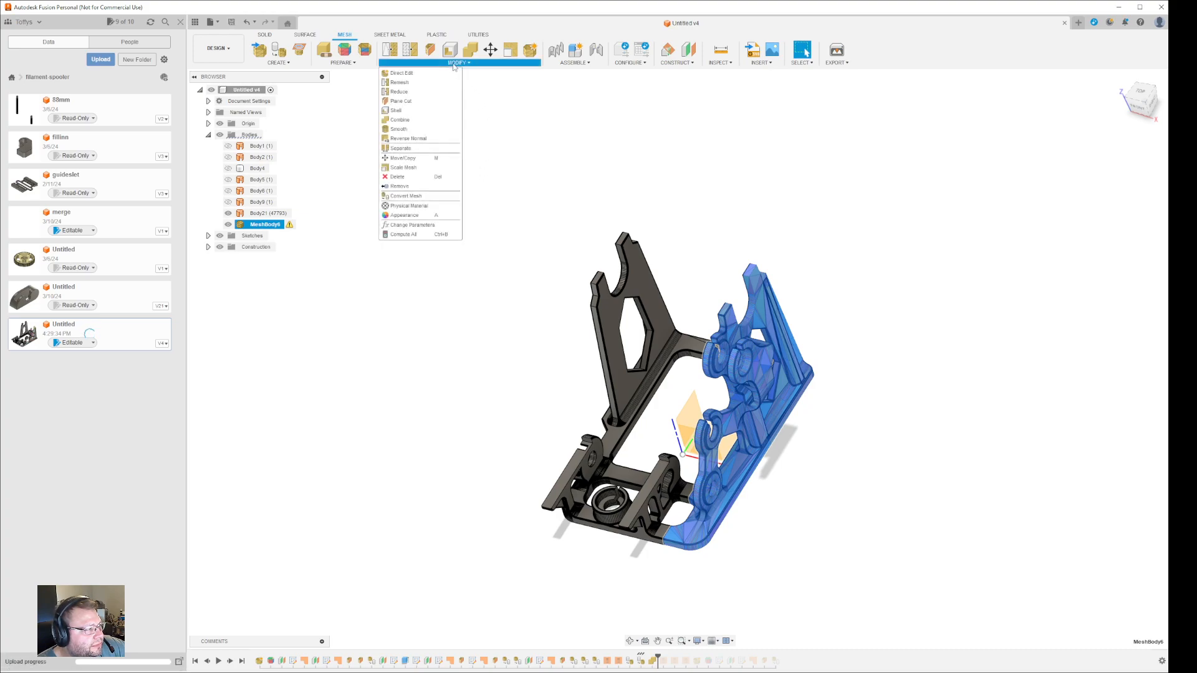
left_click(418, 197)
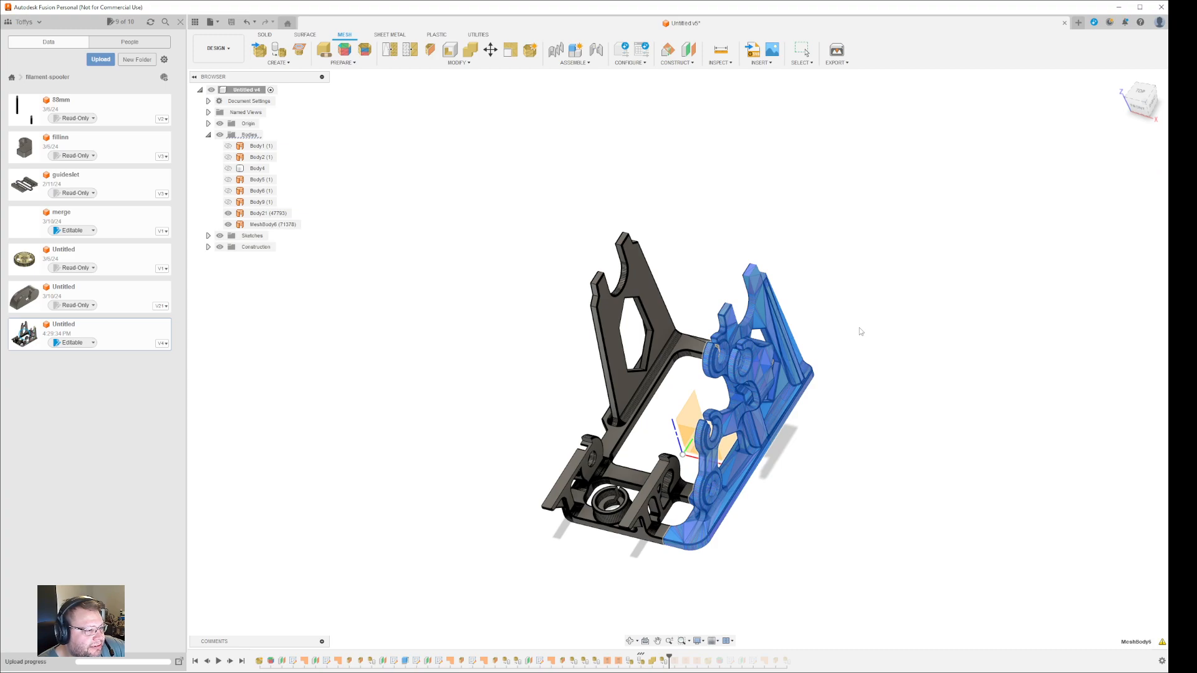
key("Escape")
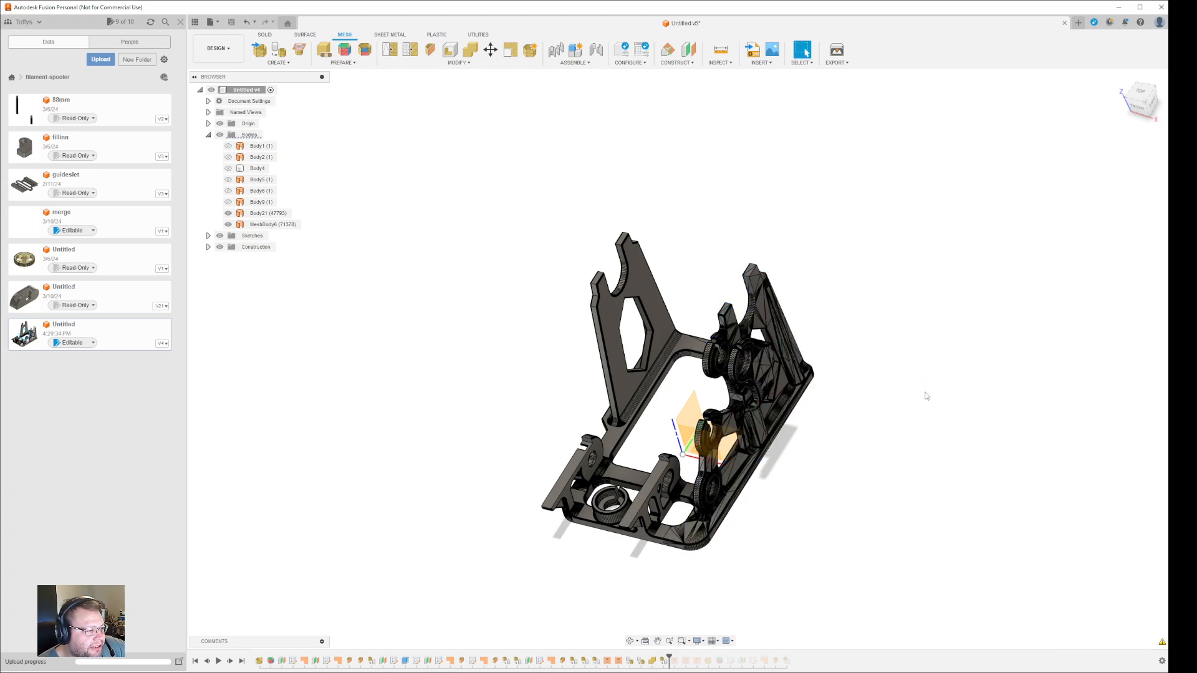
- Turn MeshBody6's visibility back on, orbit to view the whole frame, and select it
middle_click_drag(850, 460, 896, 453, "shift")
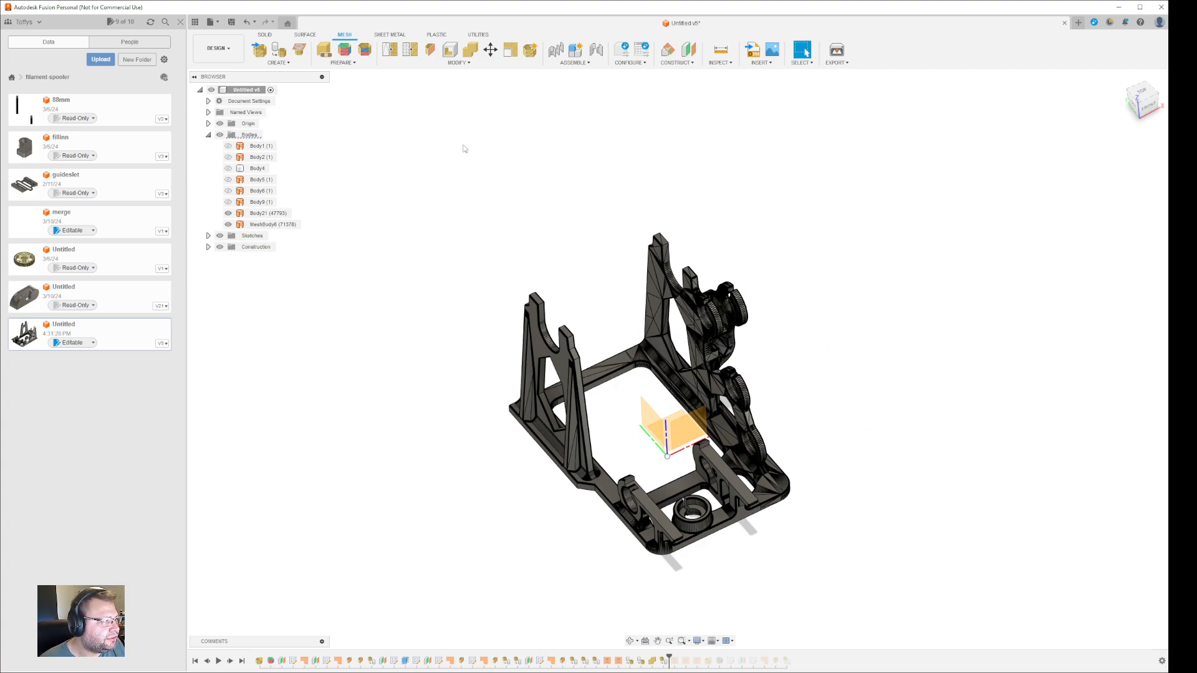
left_click(304, 35)
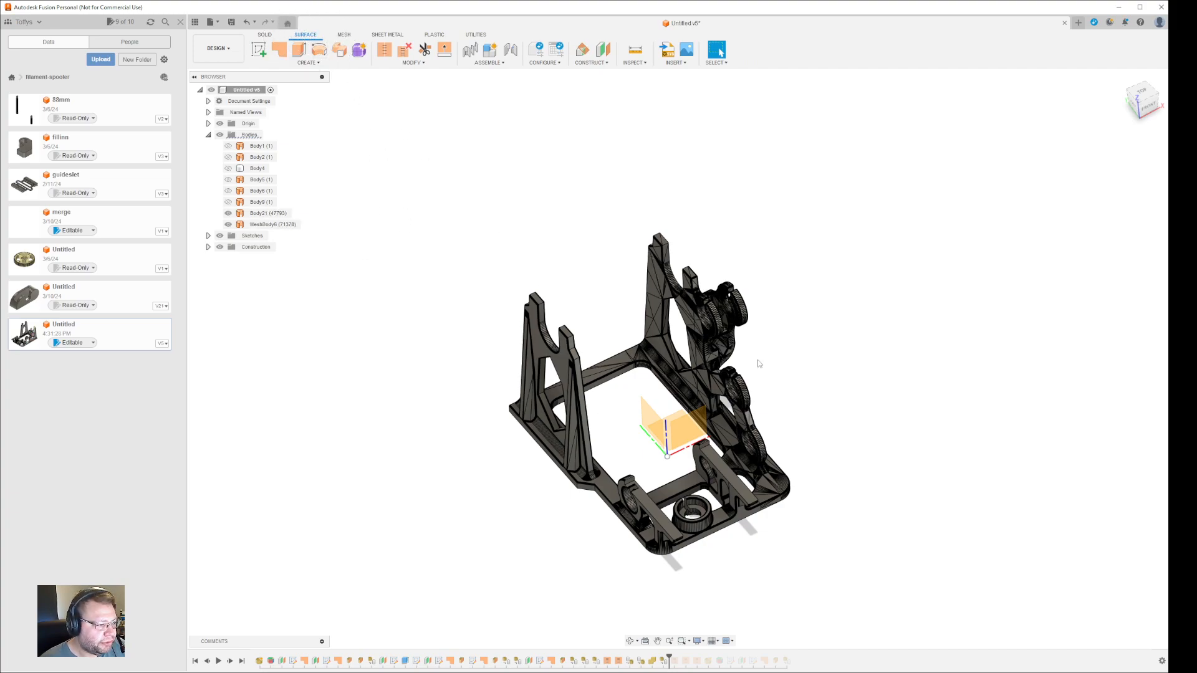
left_click(228, 225)
left_click(229, 224)
middle_click_drag(956, 441, 862, 429, "shift")
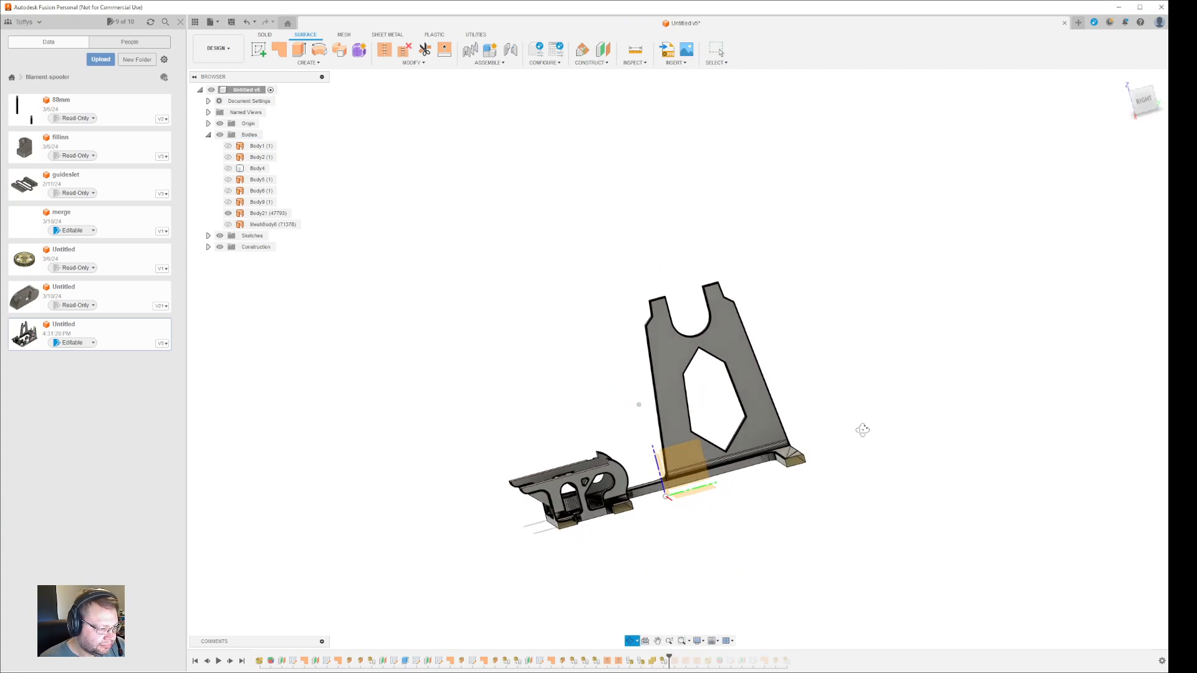
middle_click_drag(905, 481, 887, 447, "shift")
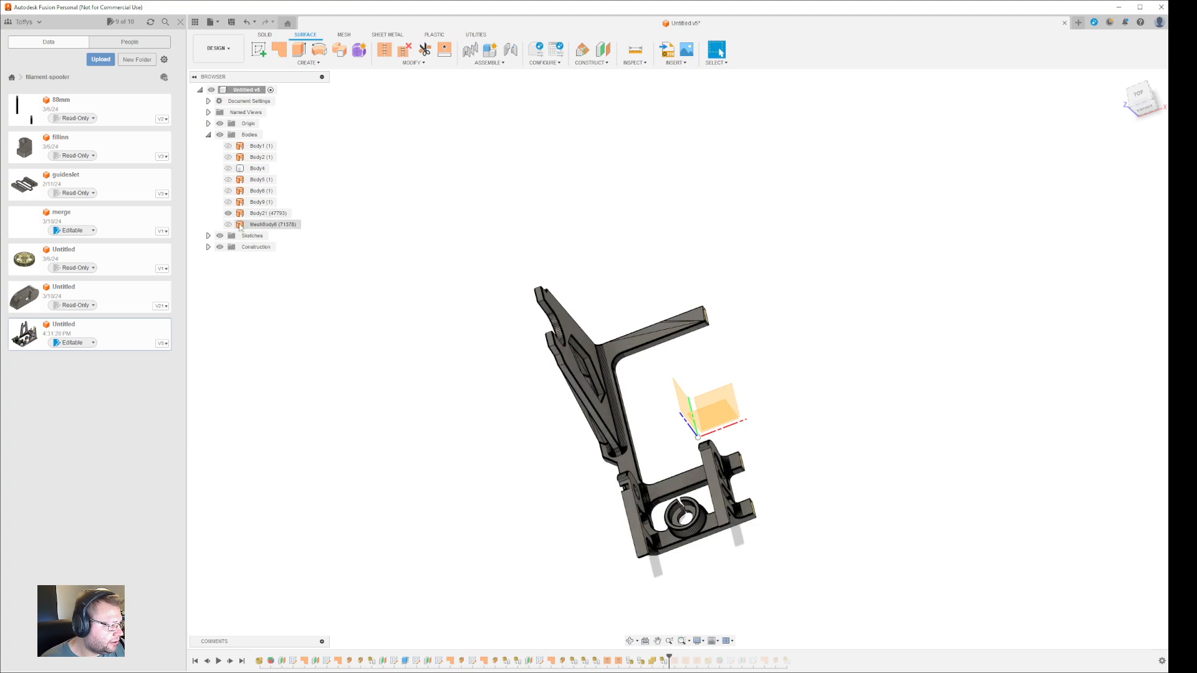
key("ctrl")
key("ctrl")
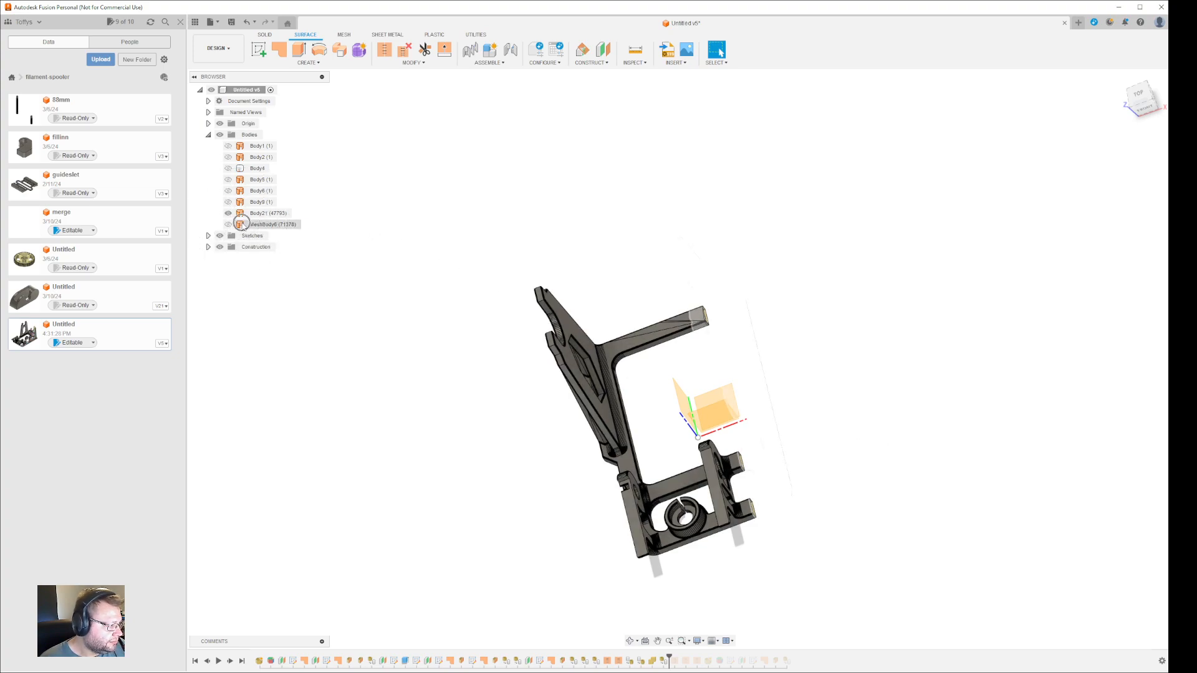
left_click(229, 225)
middle_click_drag(394, 255, 425, 348, "shift")
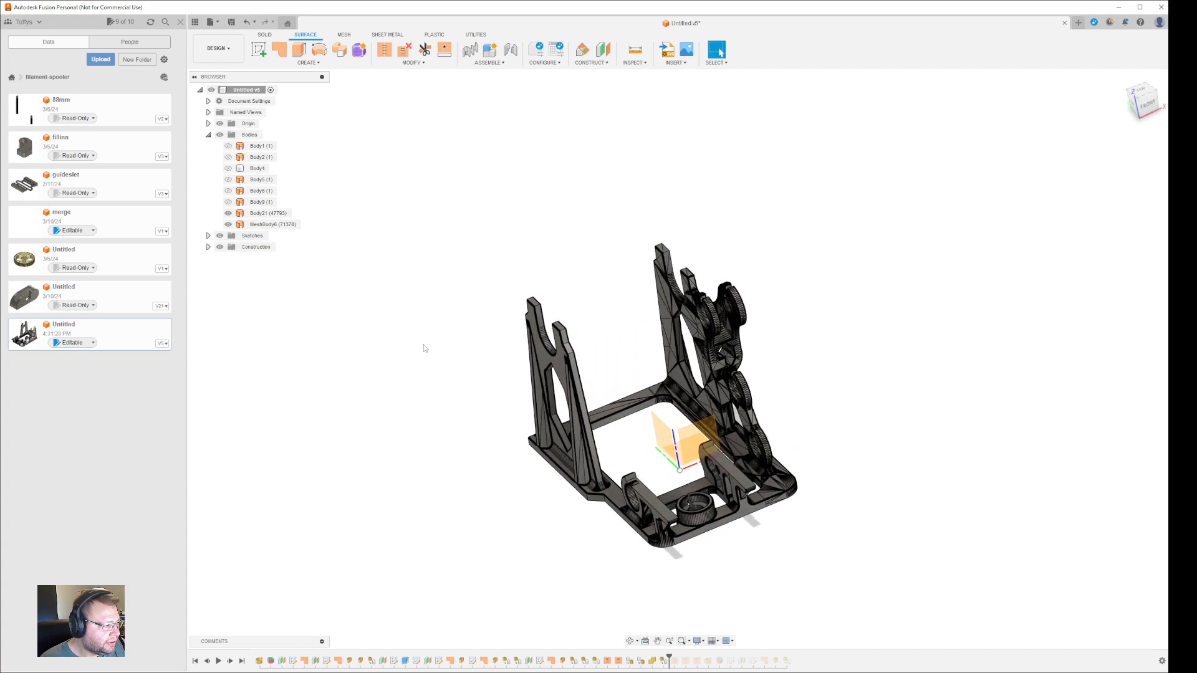
left_click(293, 224)
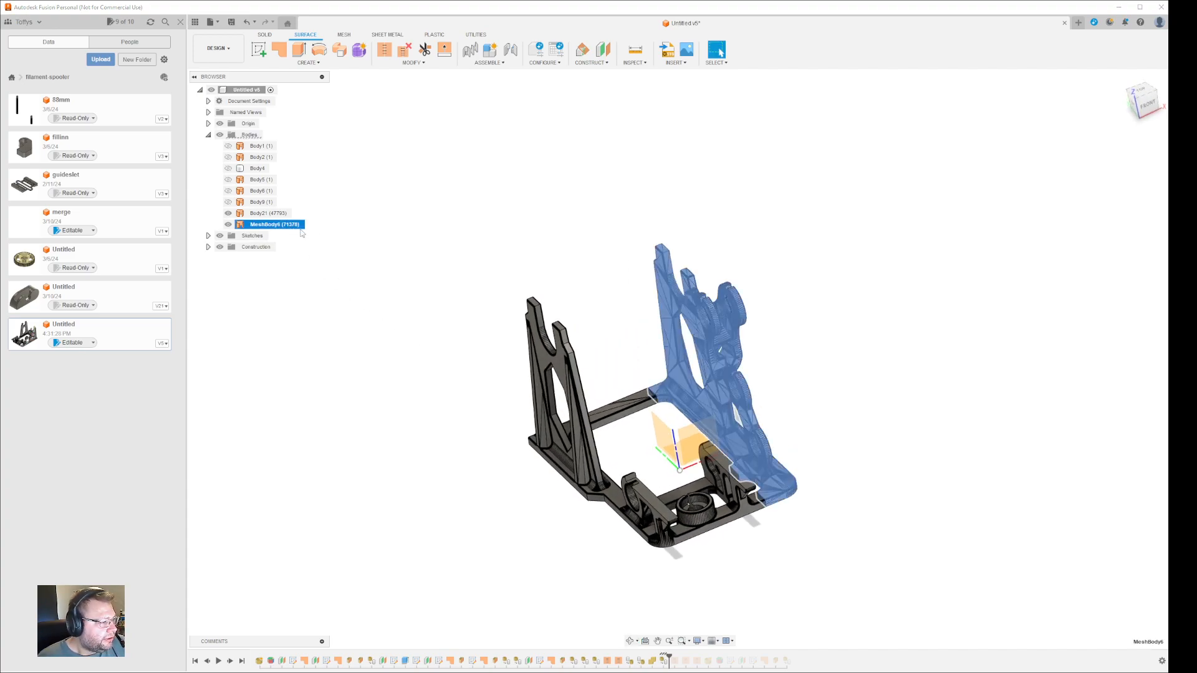
- Open Stitch with MeshBody6 as the surface at 0.10 mm tolerance
left_click(384, 52)
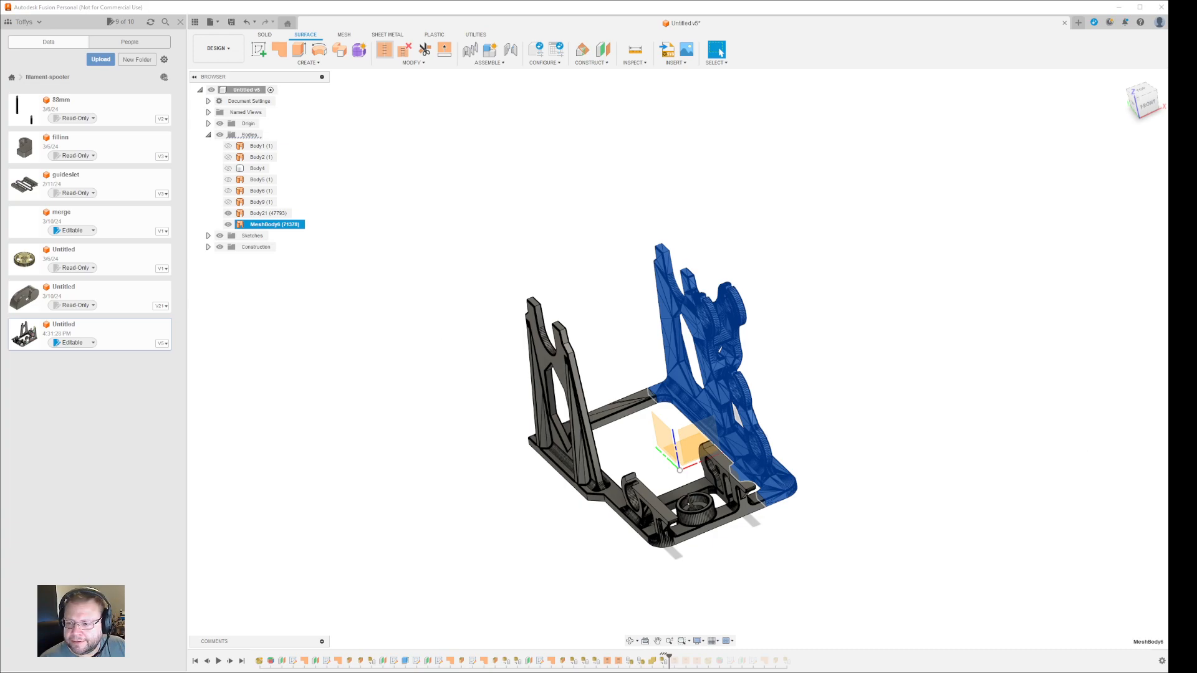
left_click(385, 50)
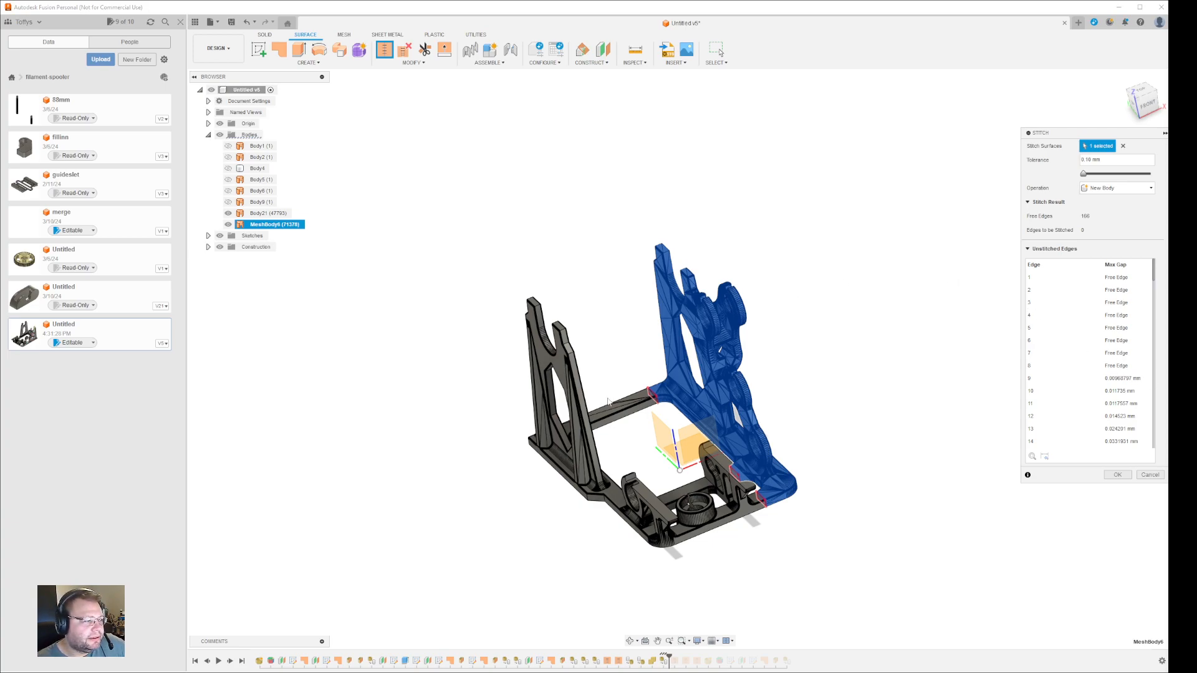
- Add Body21 to the stitch alongside MeshBody6 and run the stitch on both bodies
left_click(564, 380)
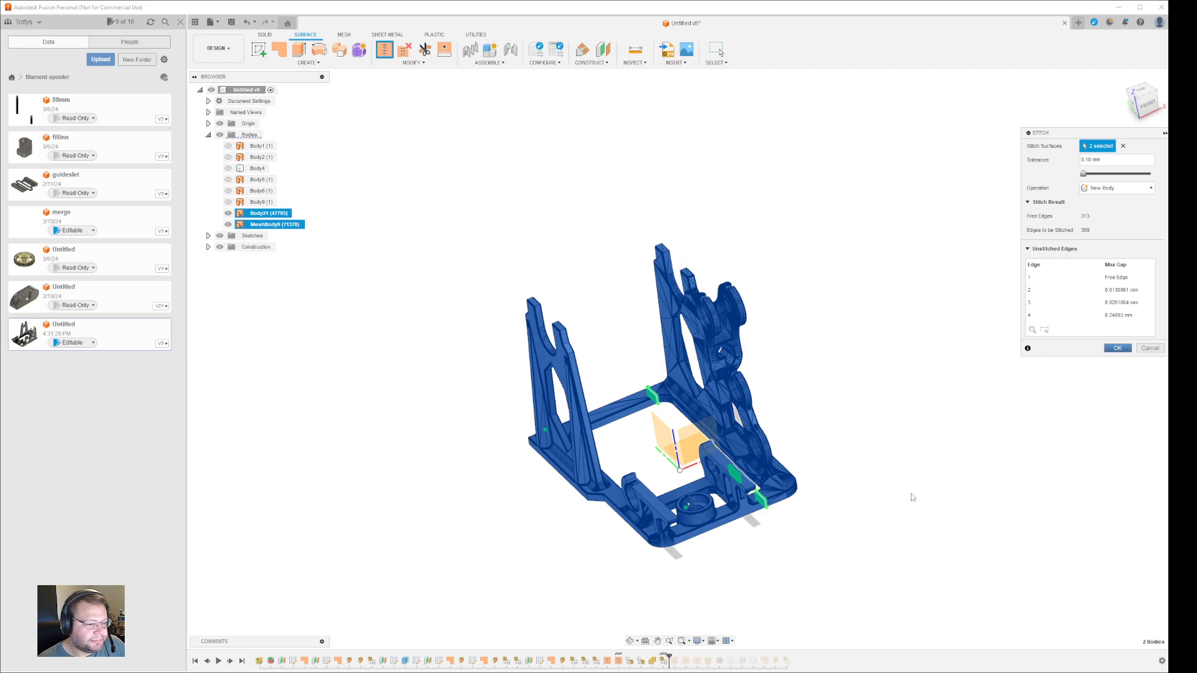
key("Return")
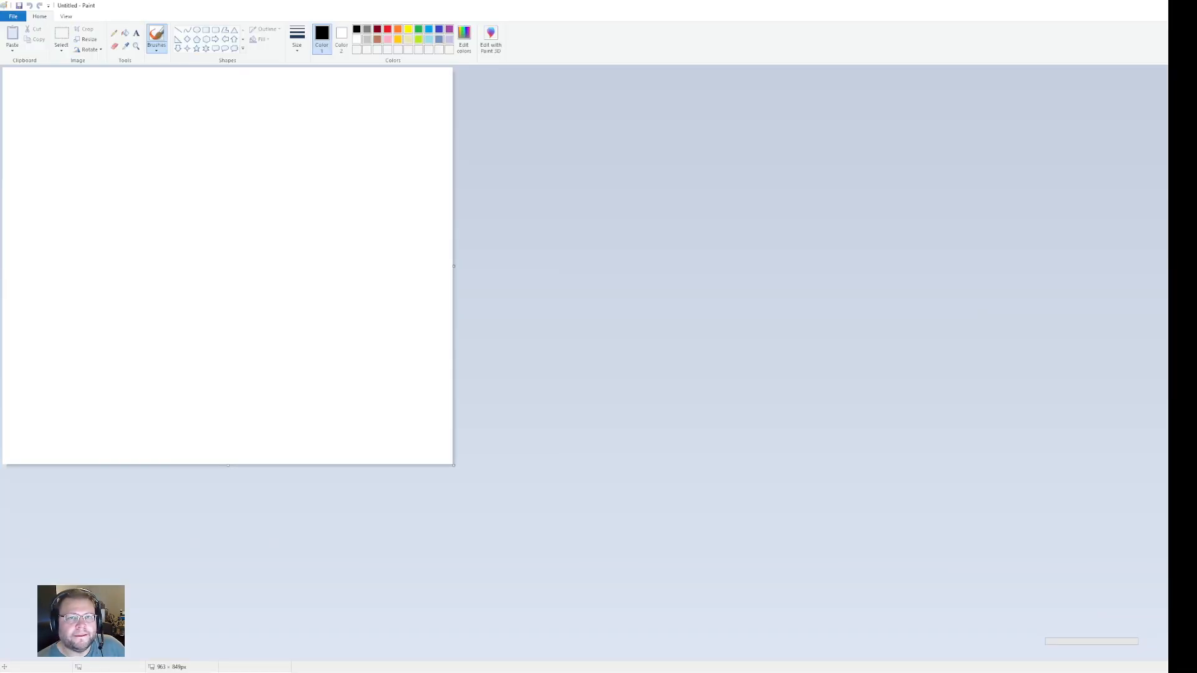
- Keep waiting through the not-responding prompt until MeshBody6 and Body21 merge into one body
left_click_drag(623, 5, 1196, 5)
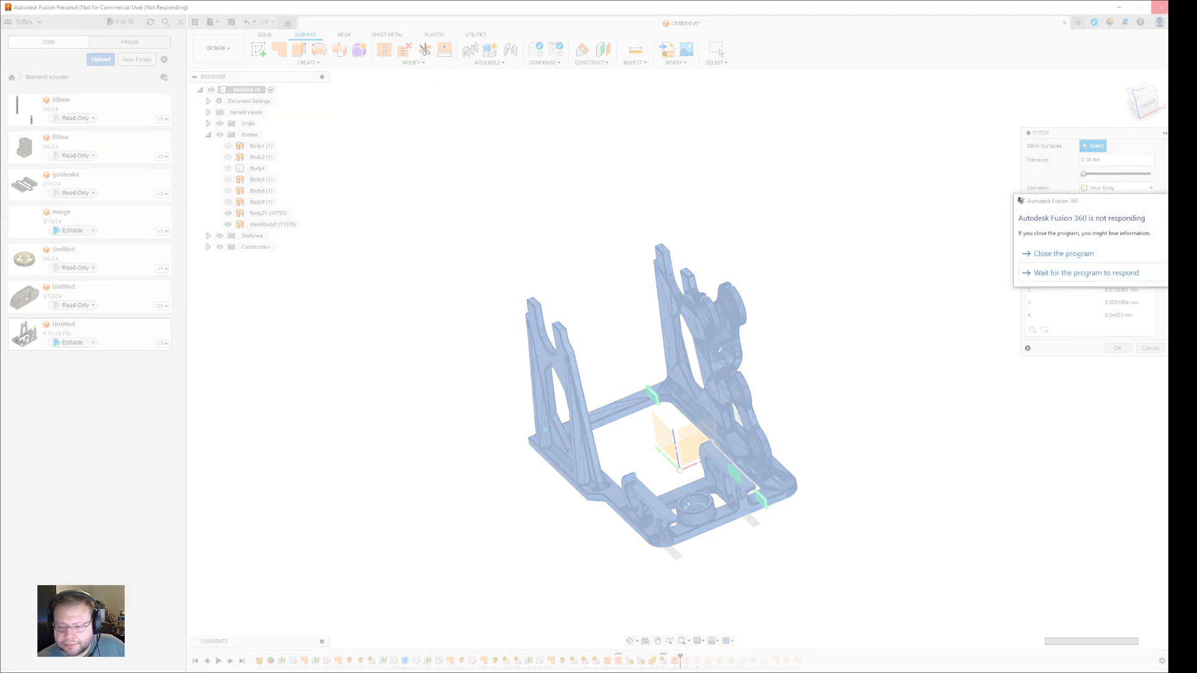
left_click(1076, 273)
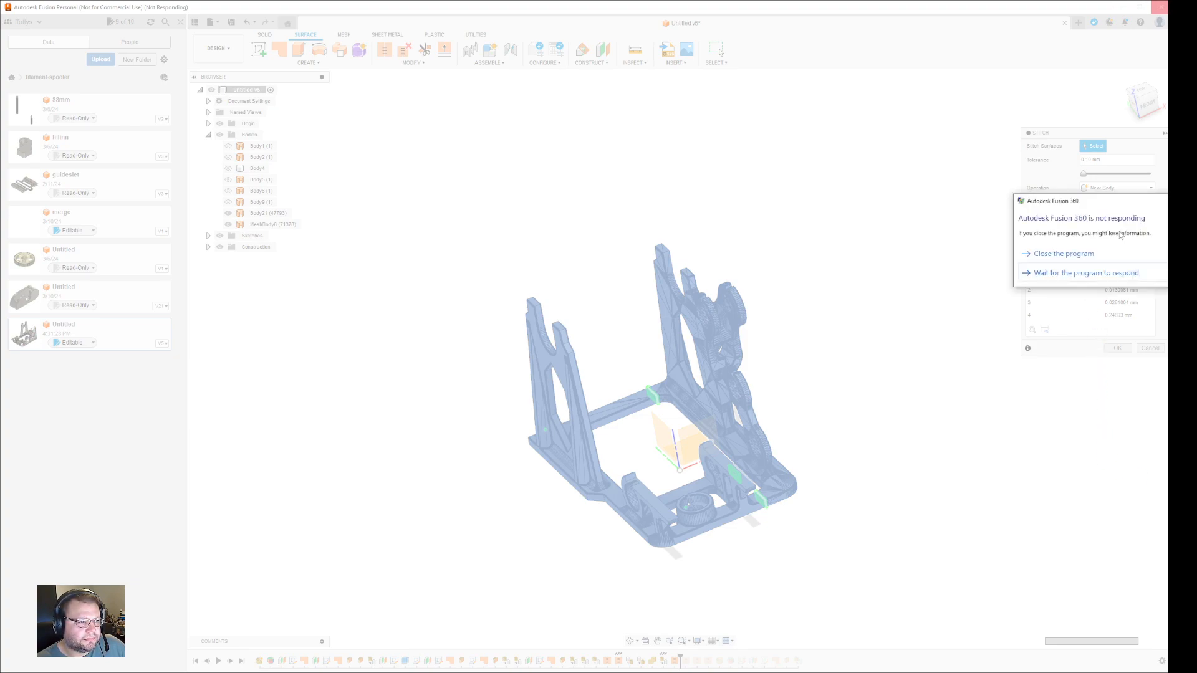
left_click(1099, 274)
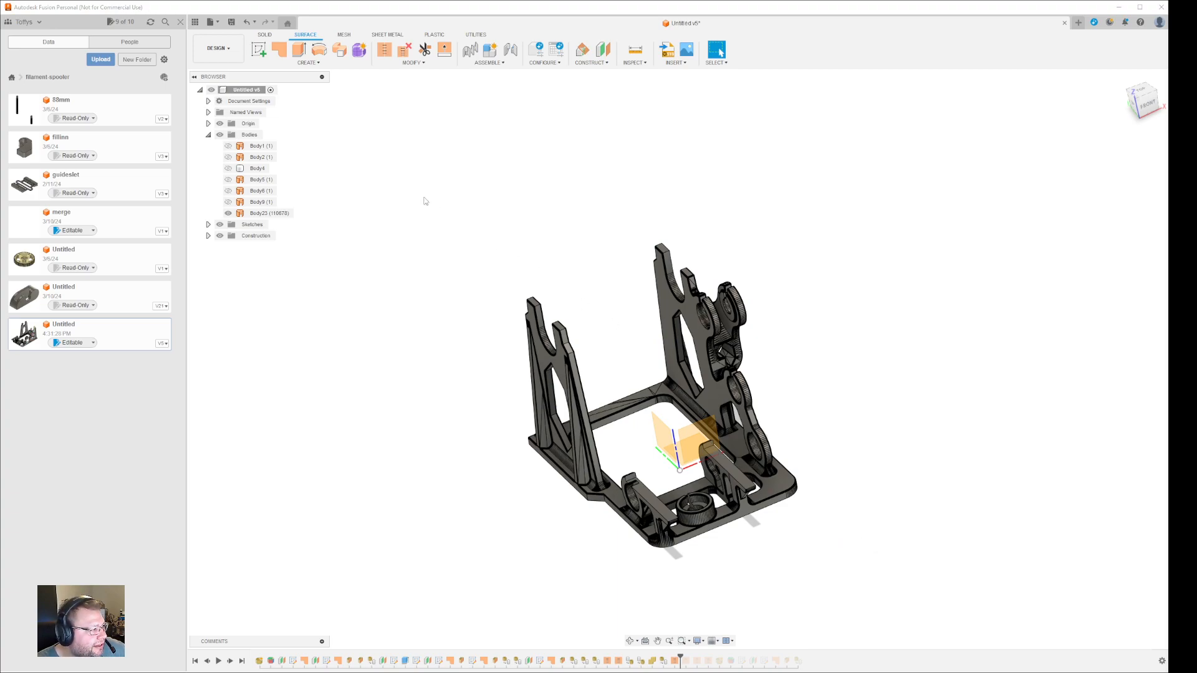
left_click(281, 213)
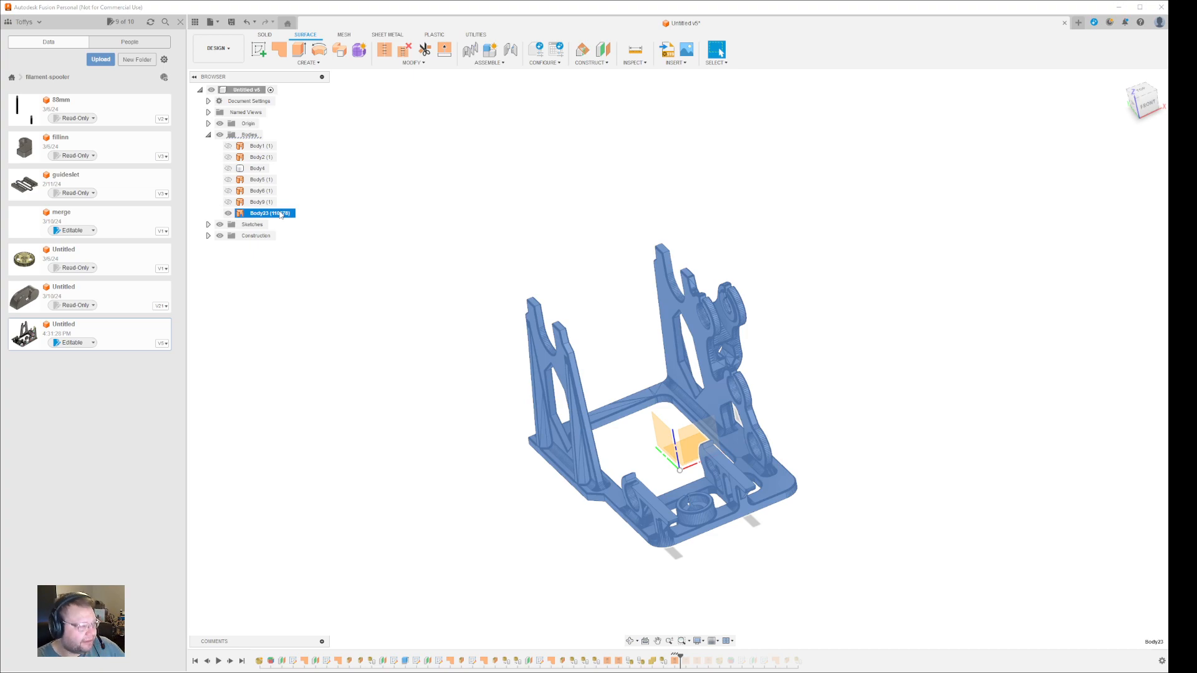
left_click(353, 361)
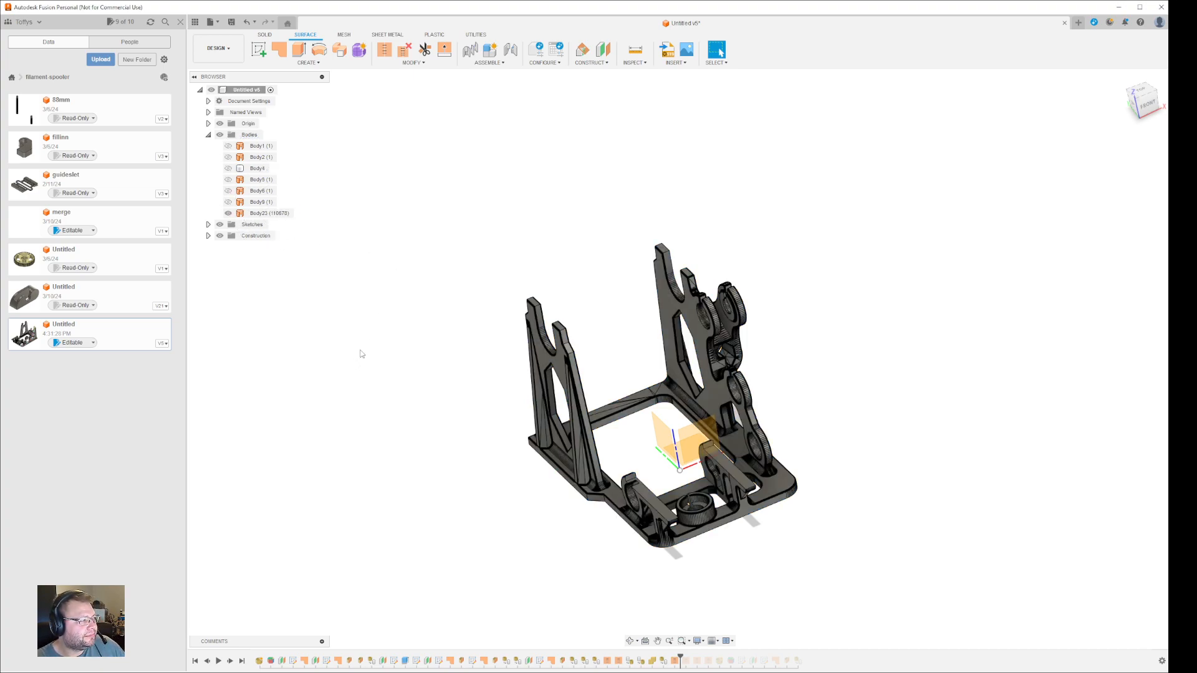
left_click(281, 214)
left_click(393, 366)
mouse_move(854, 510)
middle_mouse_down("shift")
mouse_move(853, 443)
mouse_move(842, 495)
mouse_move(858, 503)
mouse_move(819, 510)
mouse_move(802, 500)
mouse_move(839, 524)
middle_mouse_up("shift")
scroll(653, 345, "down", 2)
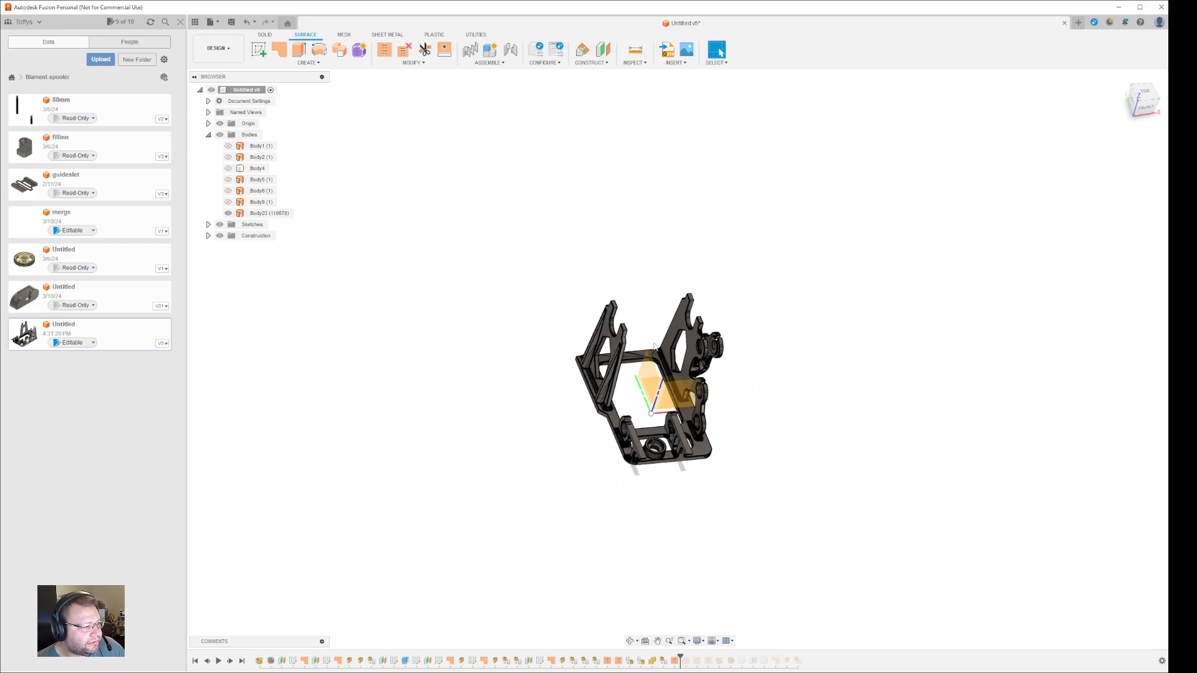
scroll(652, 349, "up", 7)
scroll(652, 371, "up", 5)
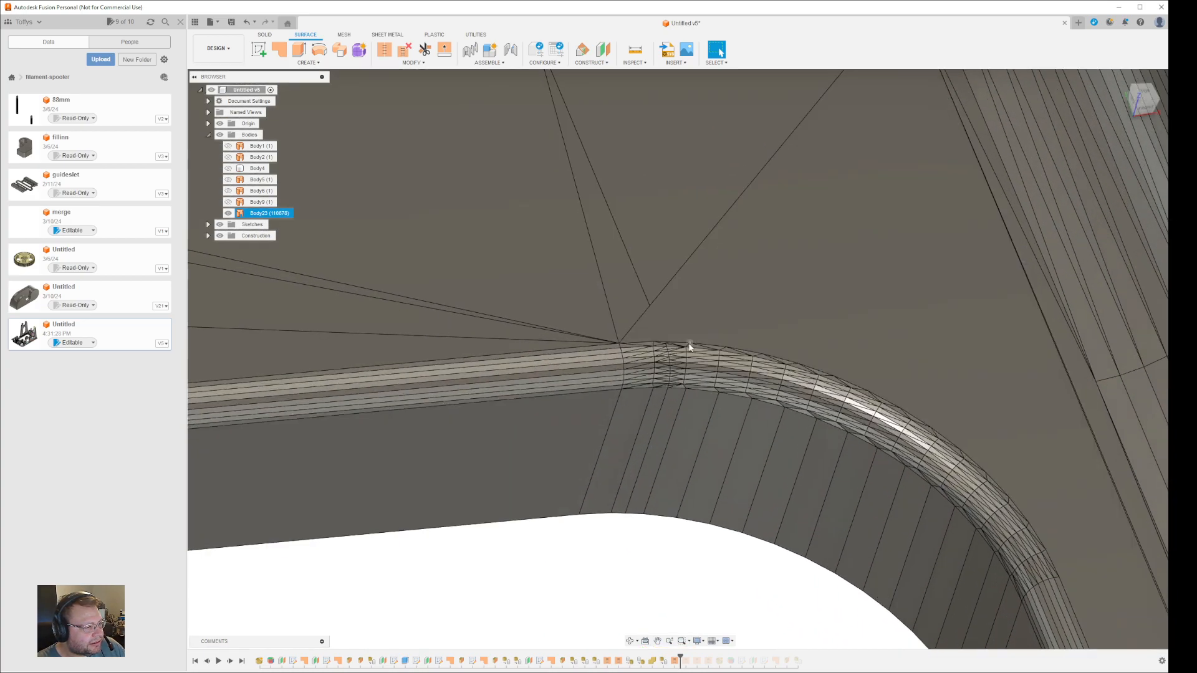
scroll(665, 422, "down", 10)
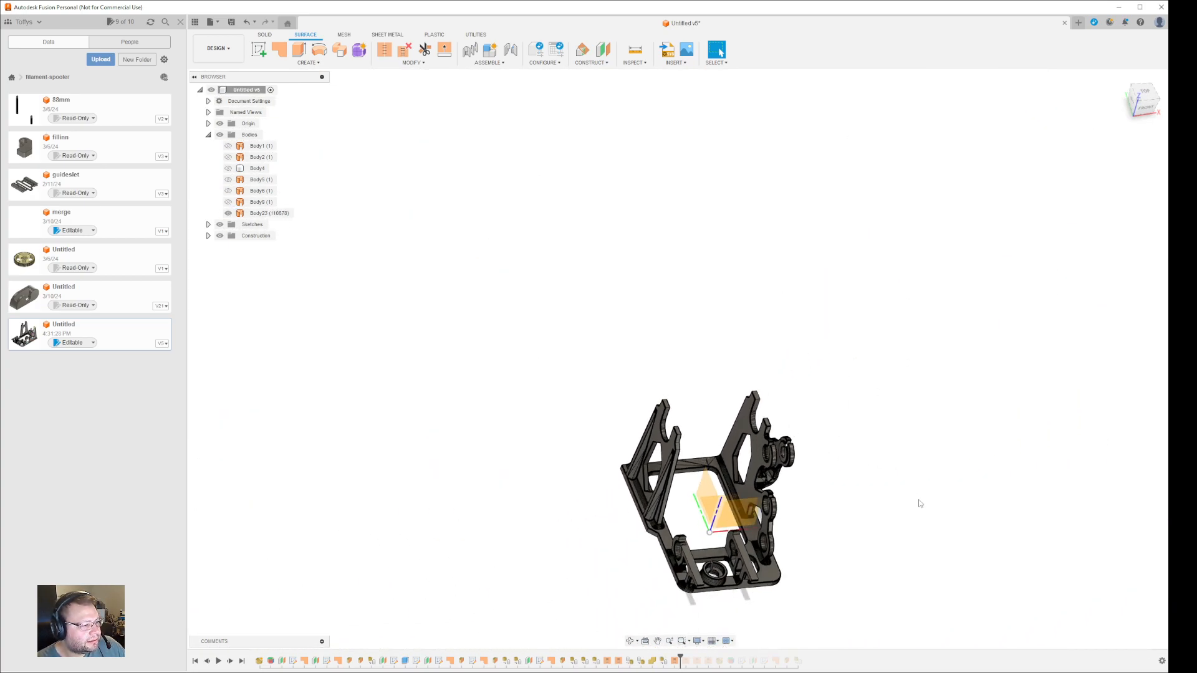
middle_click_drag(920, 504, 802, 441, "shift")
- Save the design as a new version containing the stitched spooler frame
left_click(232, 23)
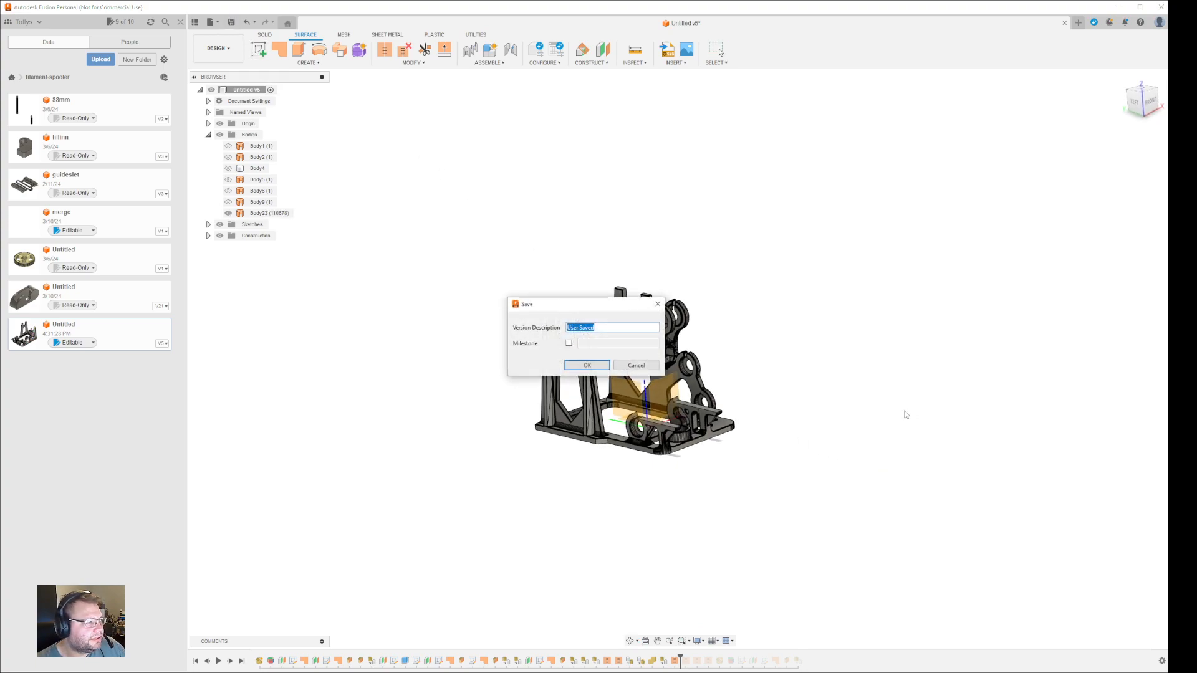
left_click(614, 374)
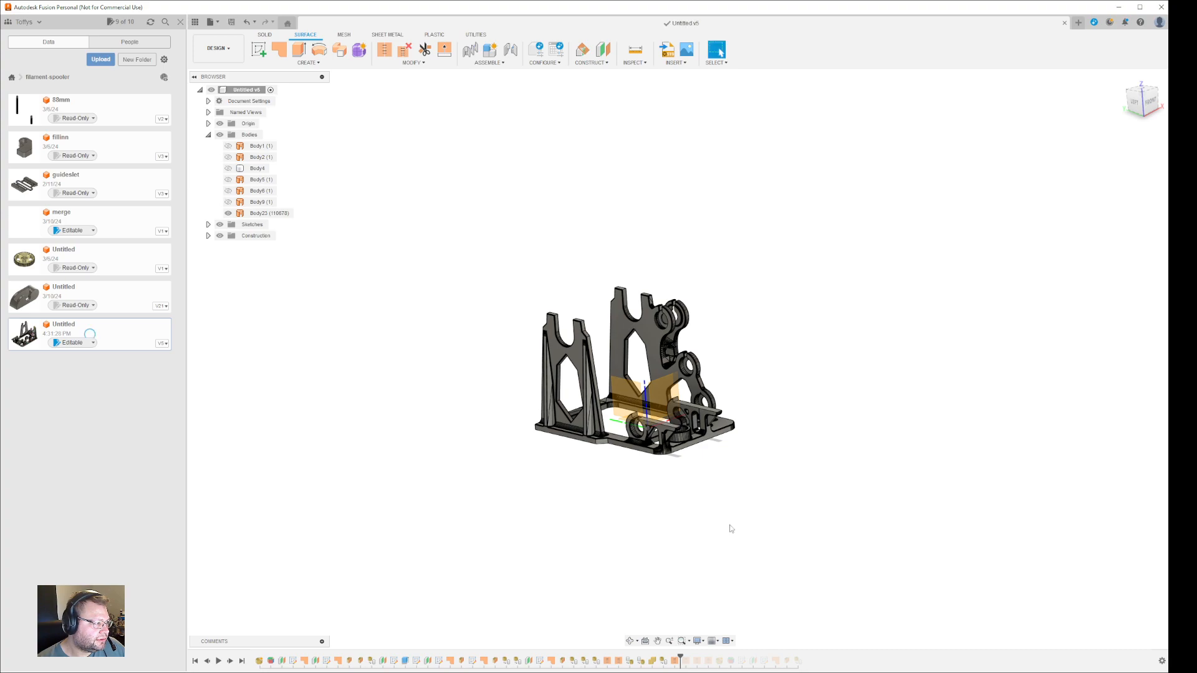
- Start a new sketch on the XY plane beneath the spooler
middle_click_drag(788, 497, 767, 502, "shift")
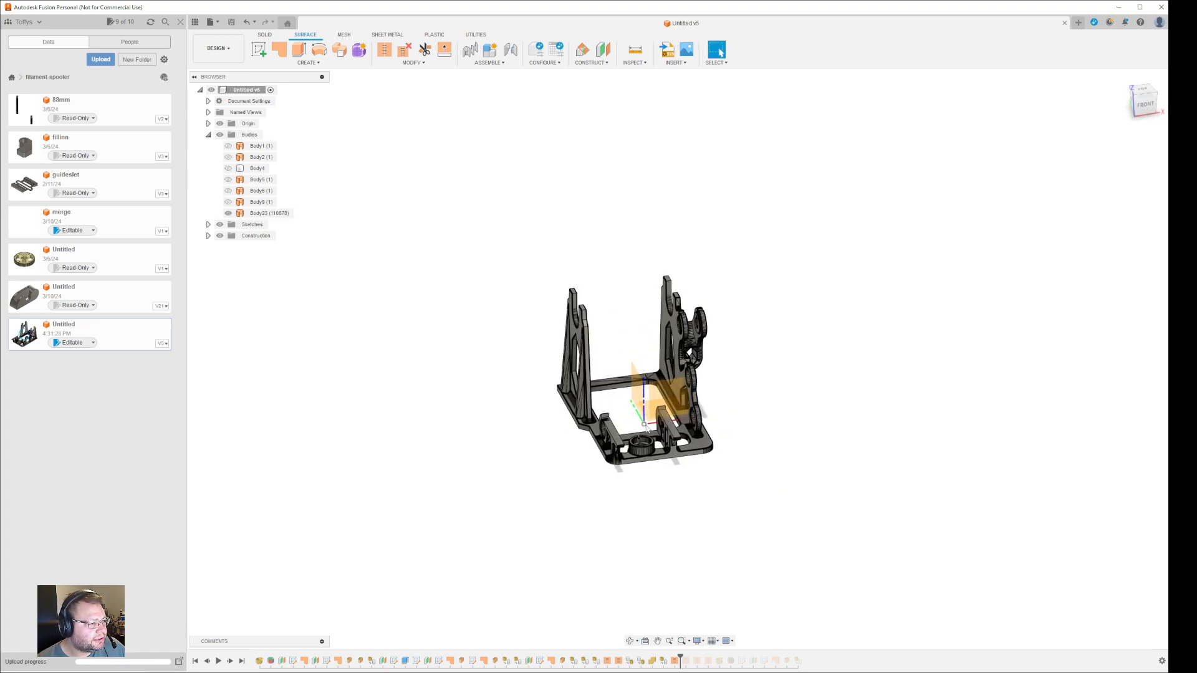
middle_click_drag(750, 483, 692, 402, "shift")
mouse_move(648, 354)
right_mouse_down()
mouse_move(660, 395)
mouse_move(650, 355)
mouse_move(794, 406)
right_mouse_up()
right_click(648, 354)
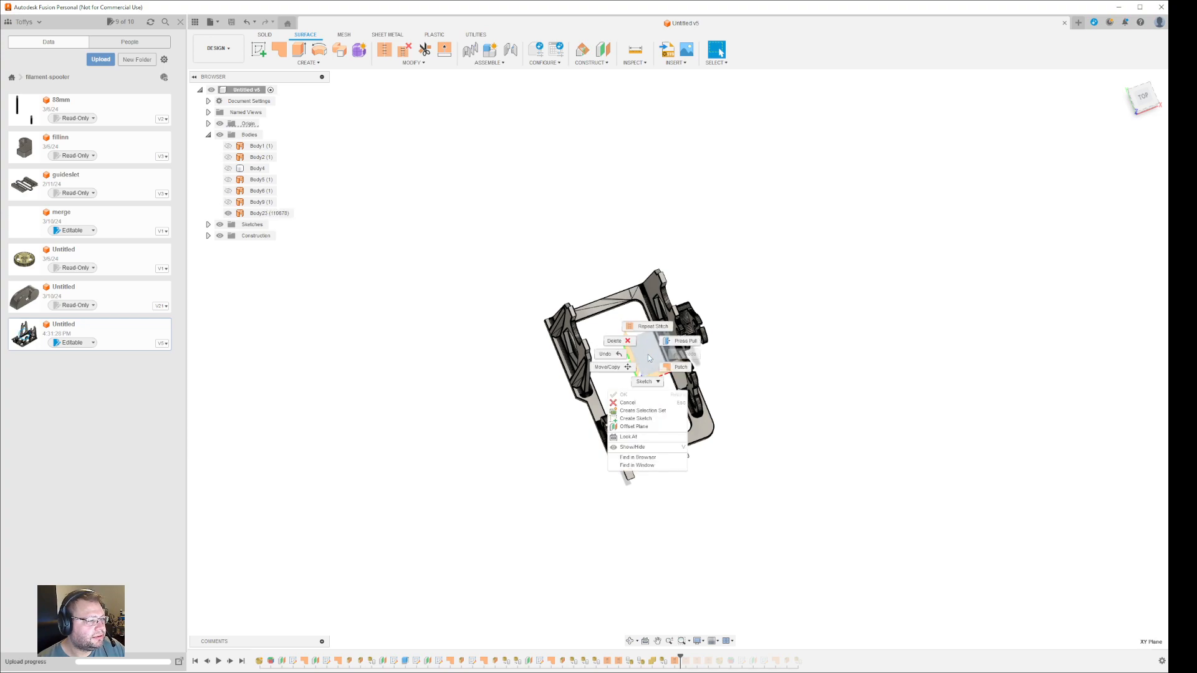
left_click(637, 419)
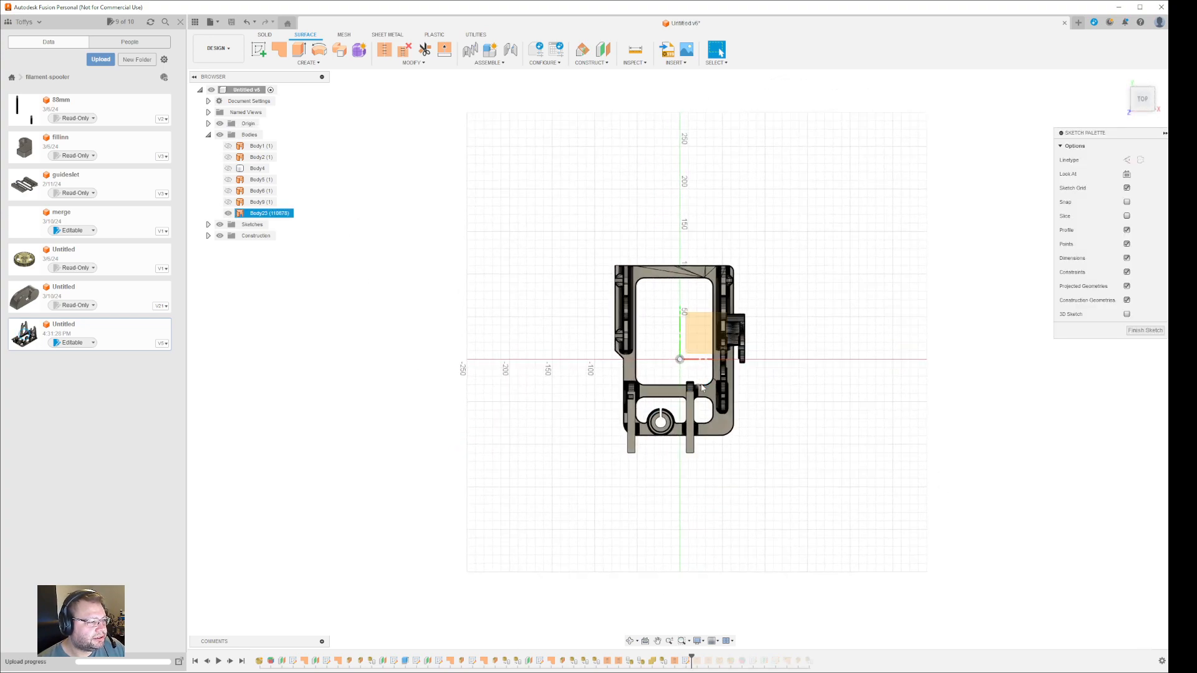
- Draw a center rectangle on the origin enclosing the spooler frame's footprint
left_click(288, 54)
left_click(680, 359)
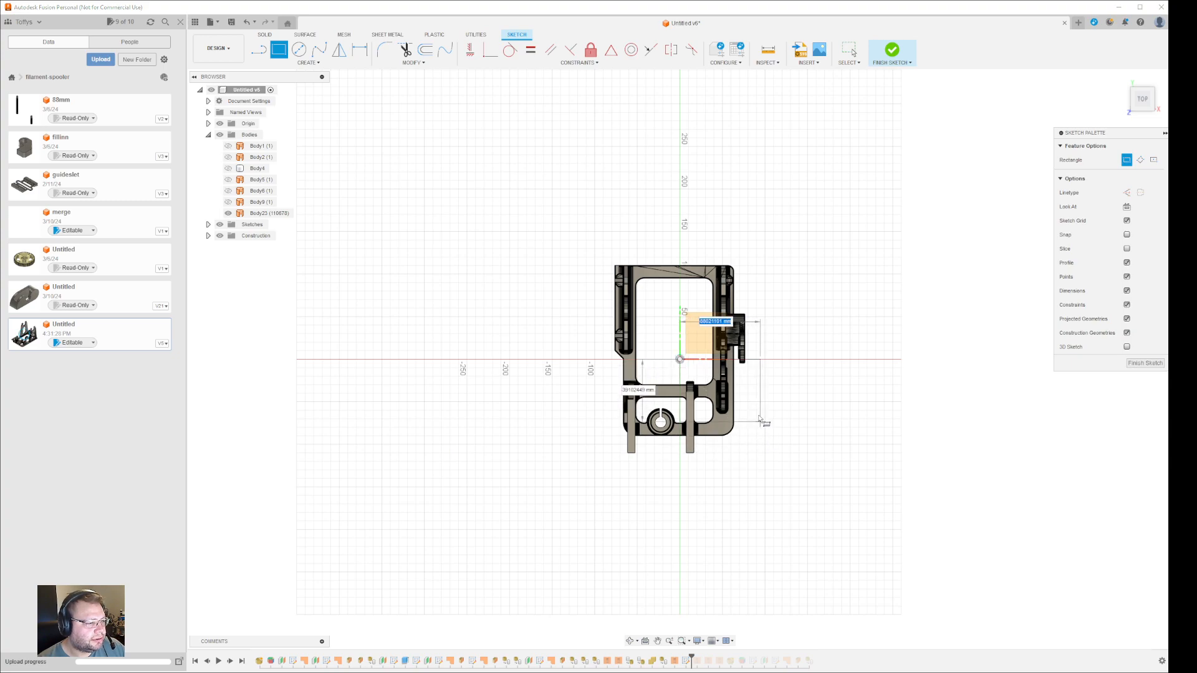
key("Escape")
left_click(281, 51)
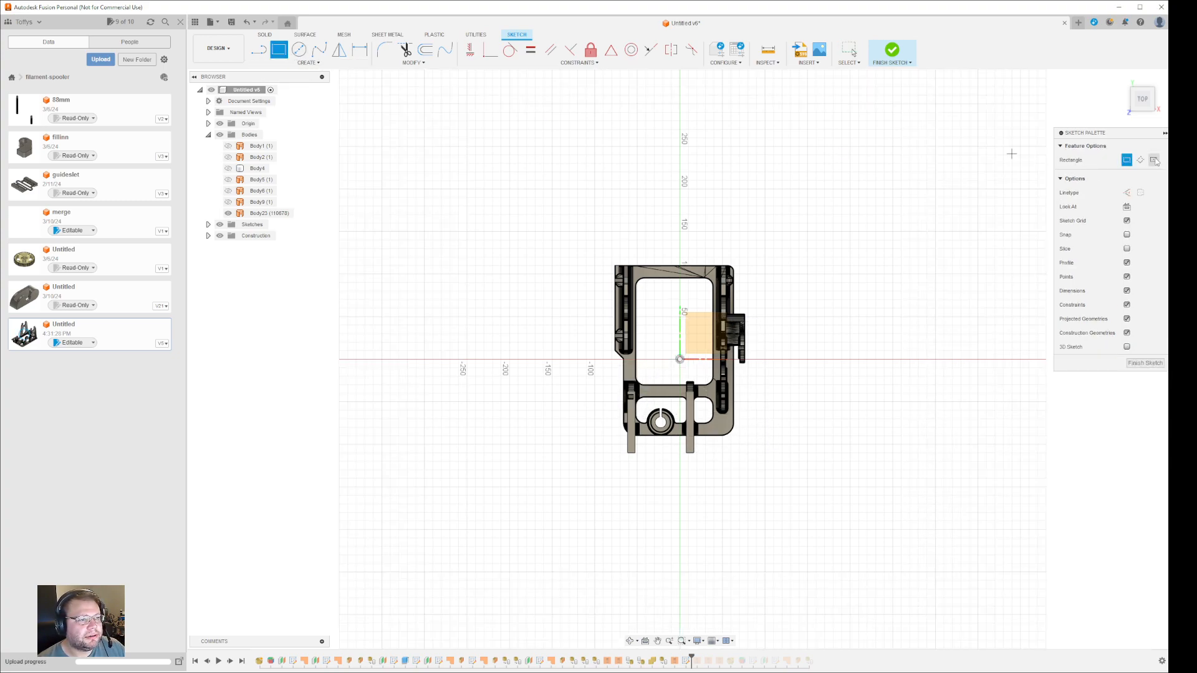
left_click(679, 359)
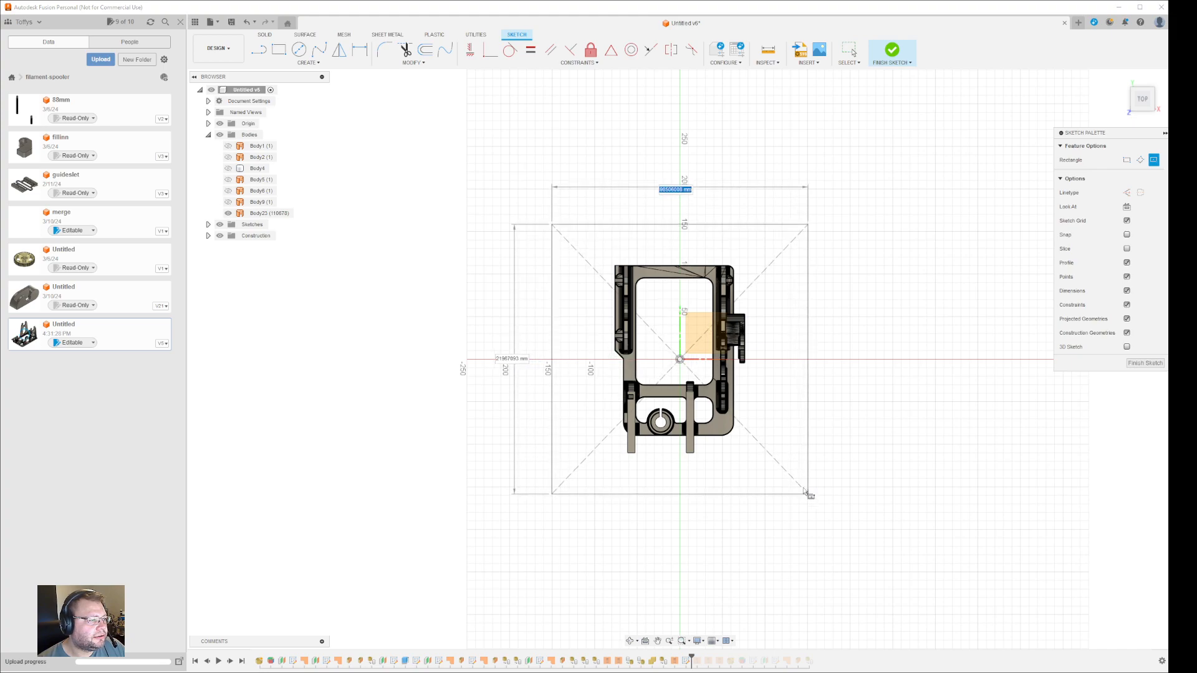
left_click(777, 468)
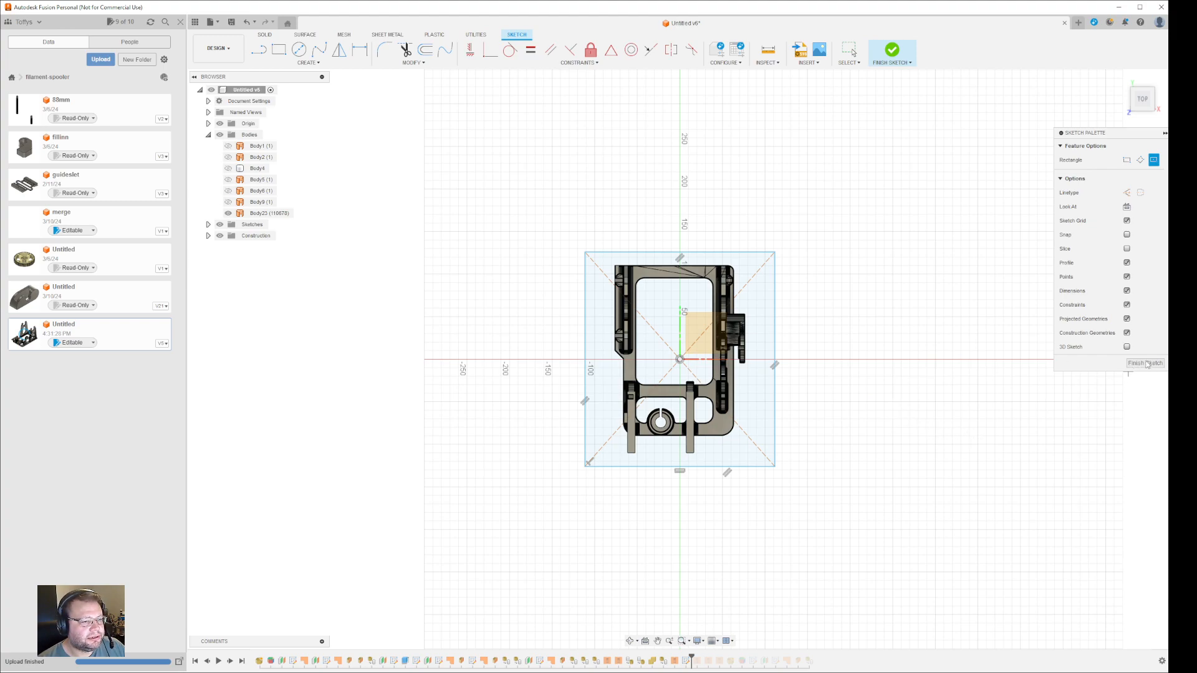
mouse_move(882, 404)
middle_mouse_down("shift")
mouse_move(850, 419)
mouse_move(850, 376)
mouse_move(856, 392)
middle_mouse_up("shift")
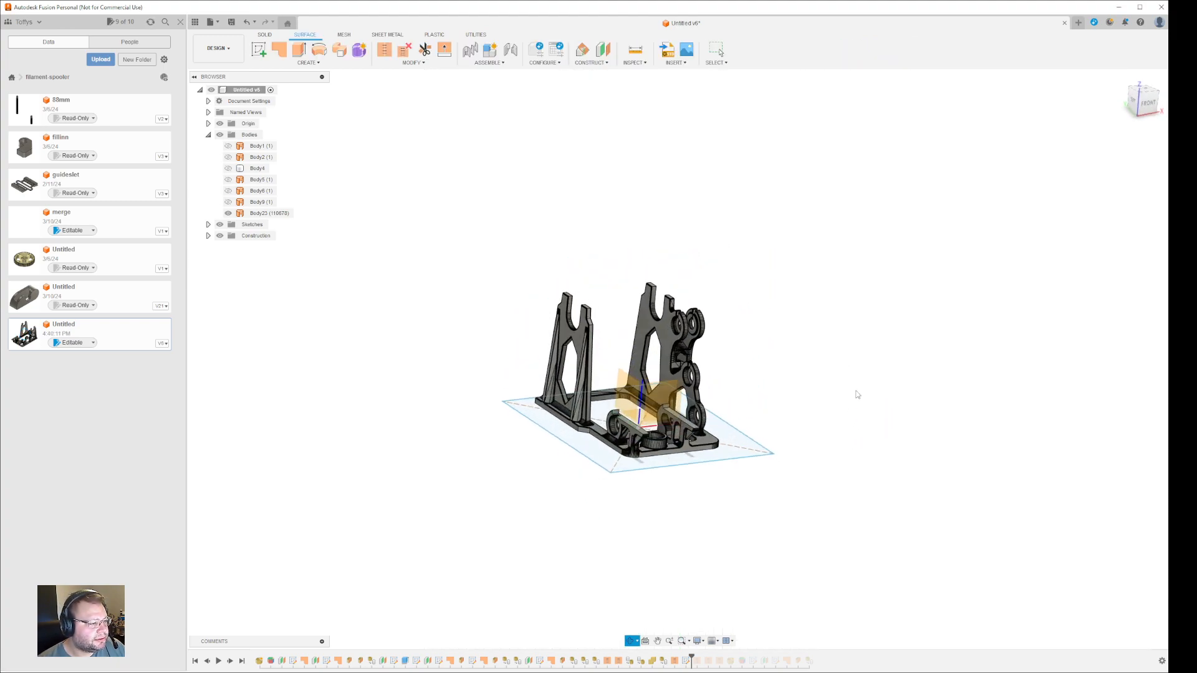
- Hide Body23 and extrude the rectangle two-sided, 180 mm up and 30 mm down, as new Body24
left_click(732, 438)
key("e")
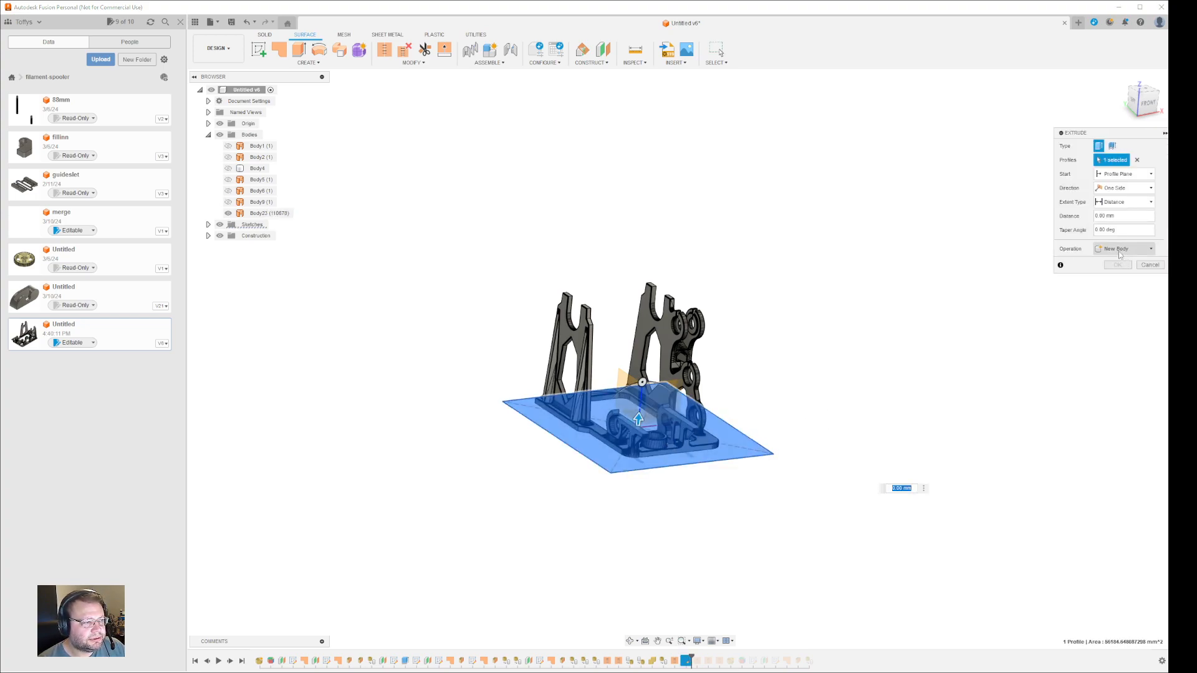
left_click(228, 214)
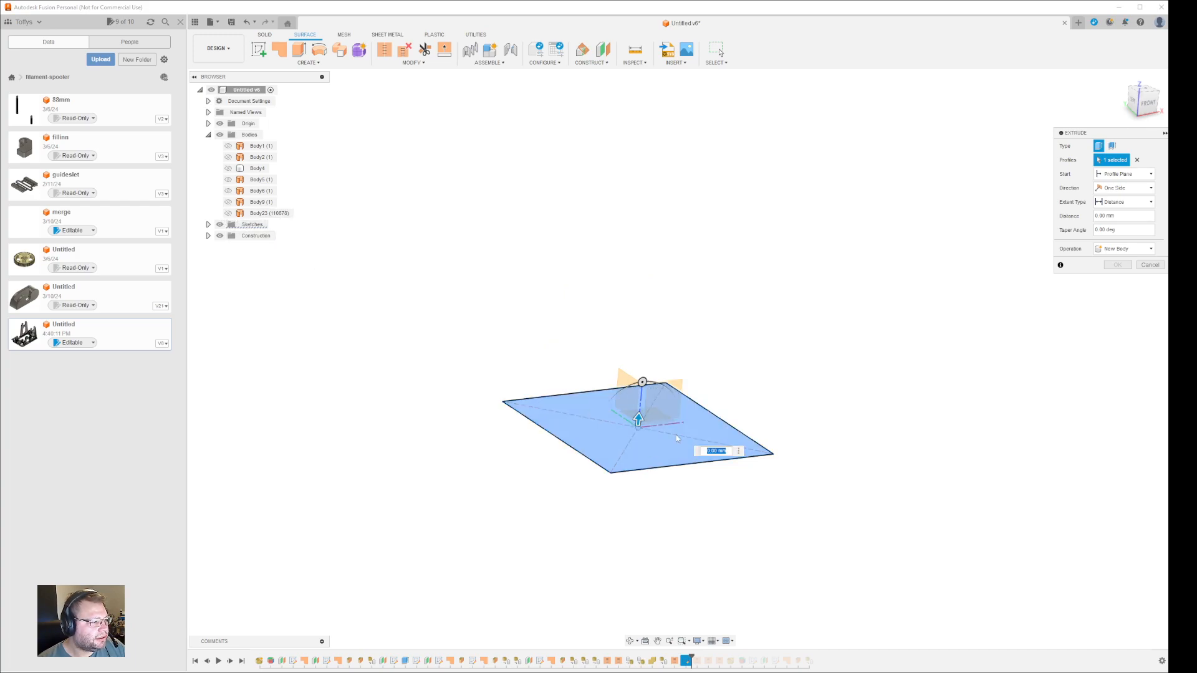
left_click_drag(639, 417, 651, 276)
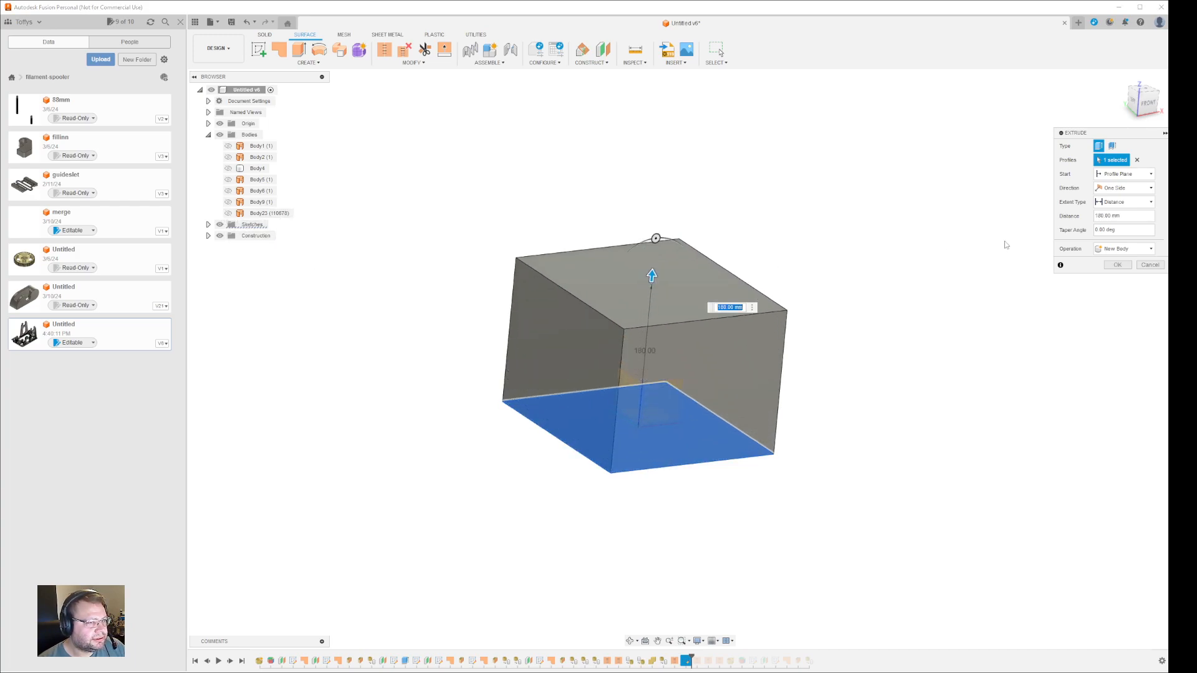
left_click(1116, 187)
left_click(1116, 209)
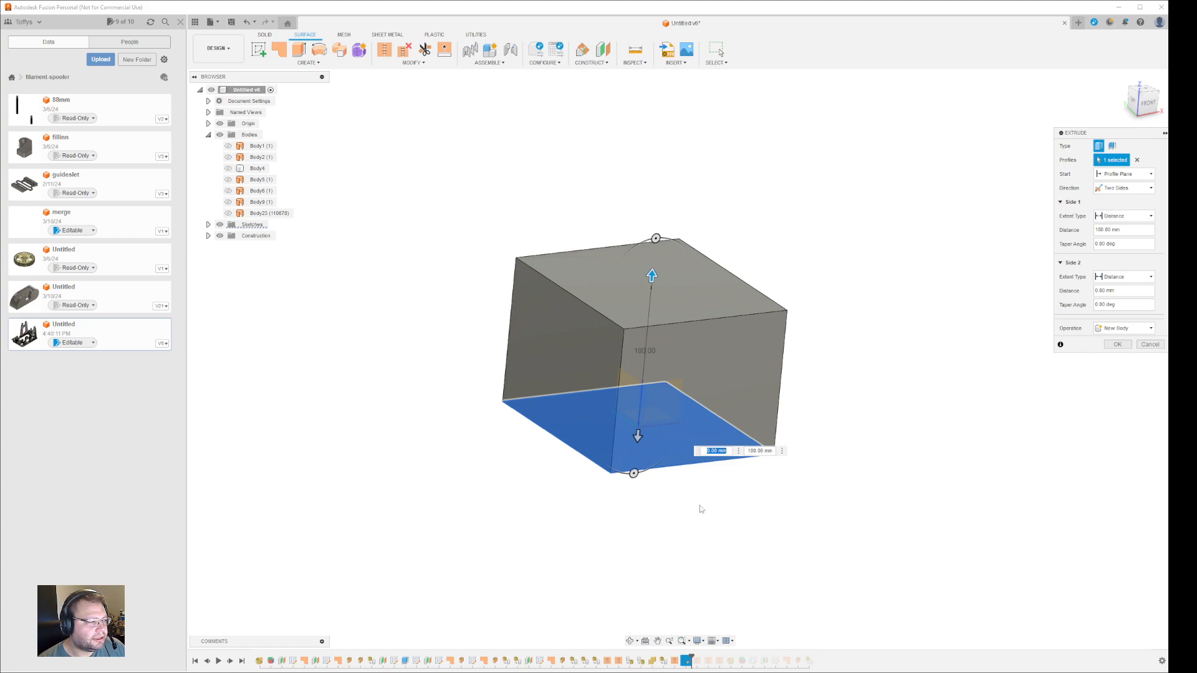
left_click_drag(637, 436, 636, 462)
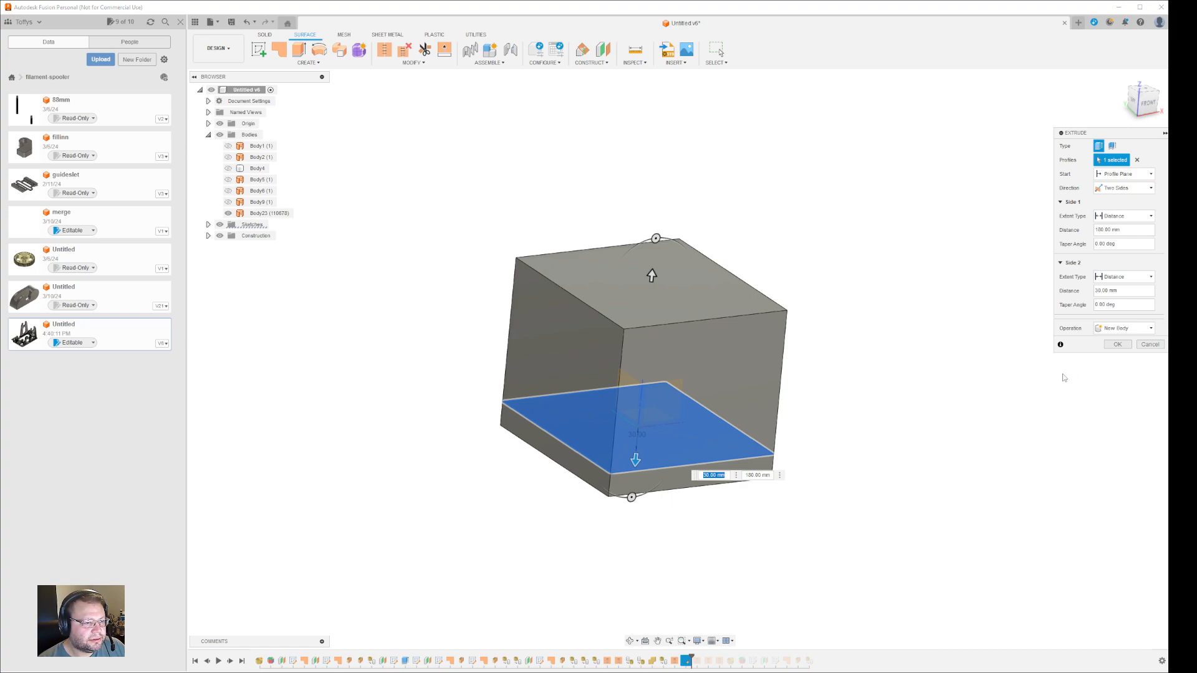
left_click(1118, 344)
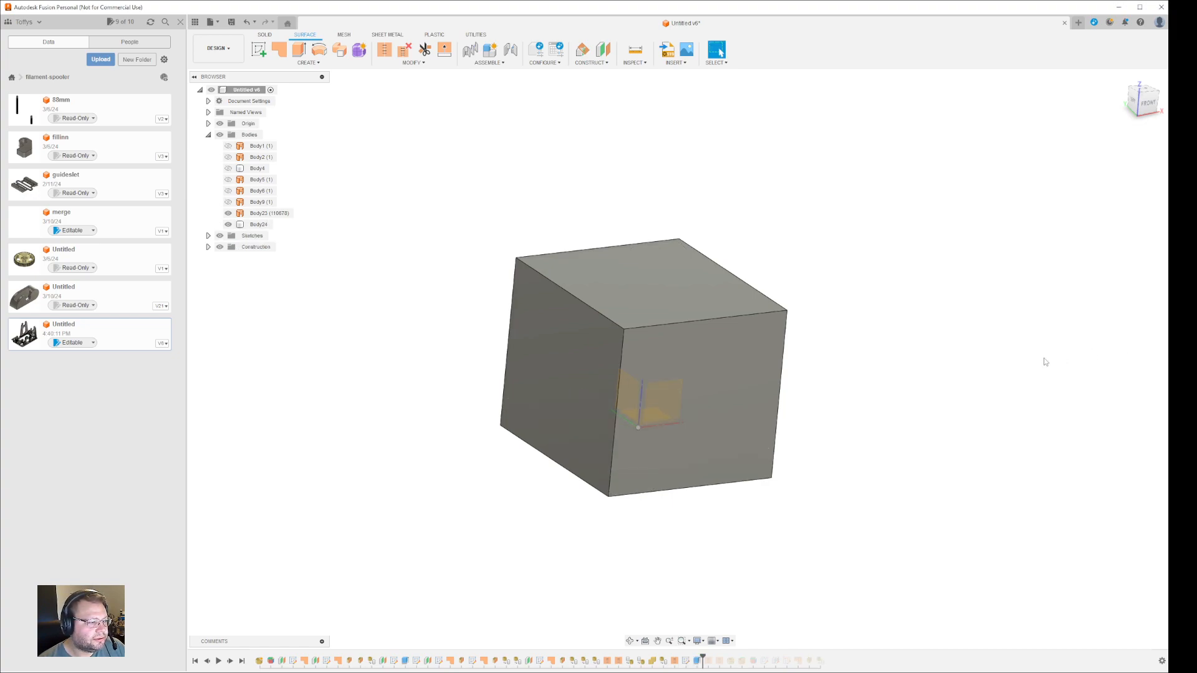
- Select Body23 and Body24 together, orbit around the box, then clear the selection
left_click(263, 214)
left_click(258, 225, "shift")
mouse_move(630, 424)
middle_mouse_down("shift")
mouse_move(536, 362)
mouse_move(647, 437)
mouse_move(639, 433)
middle_mouse_up("shift")
key("Escape")
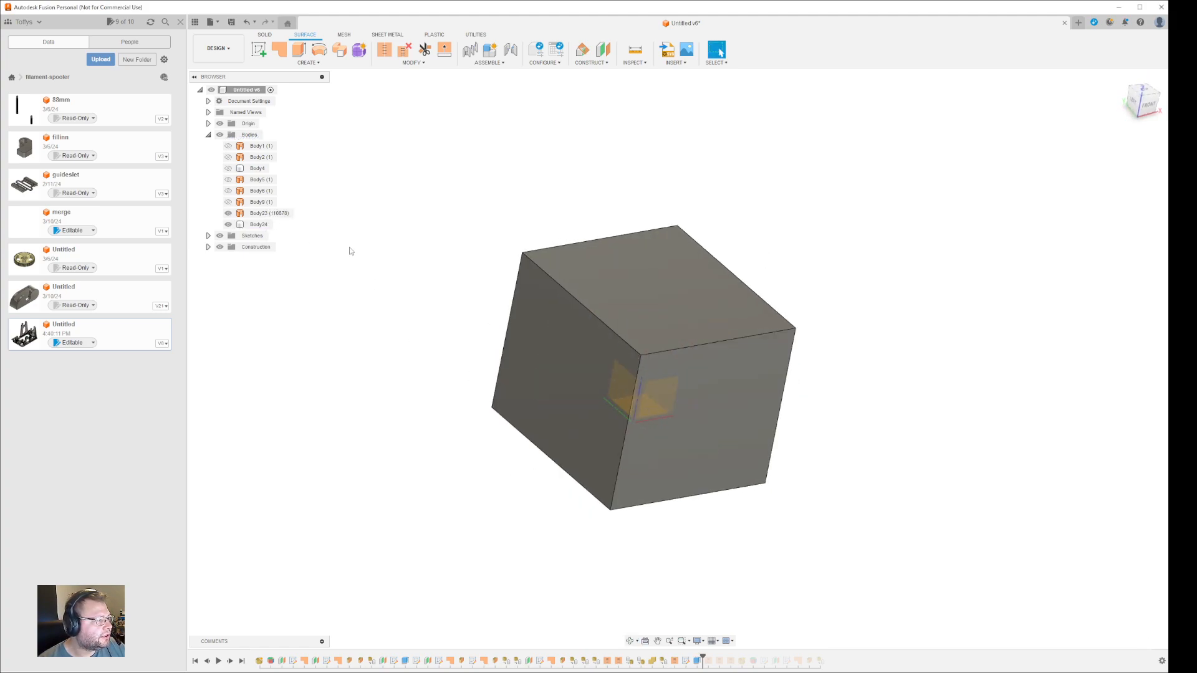
left_click(258, 224)
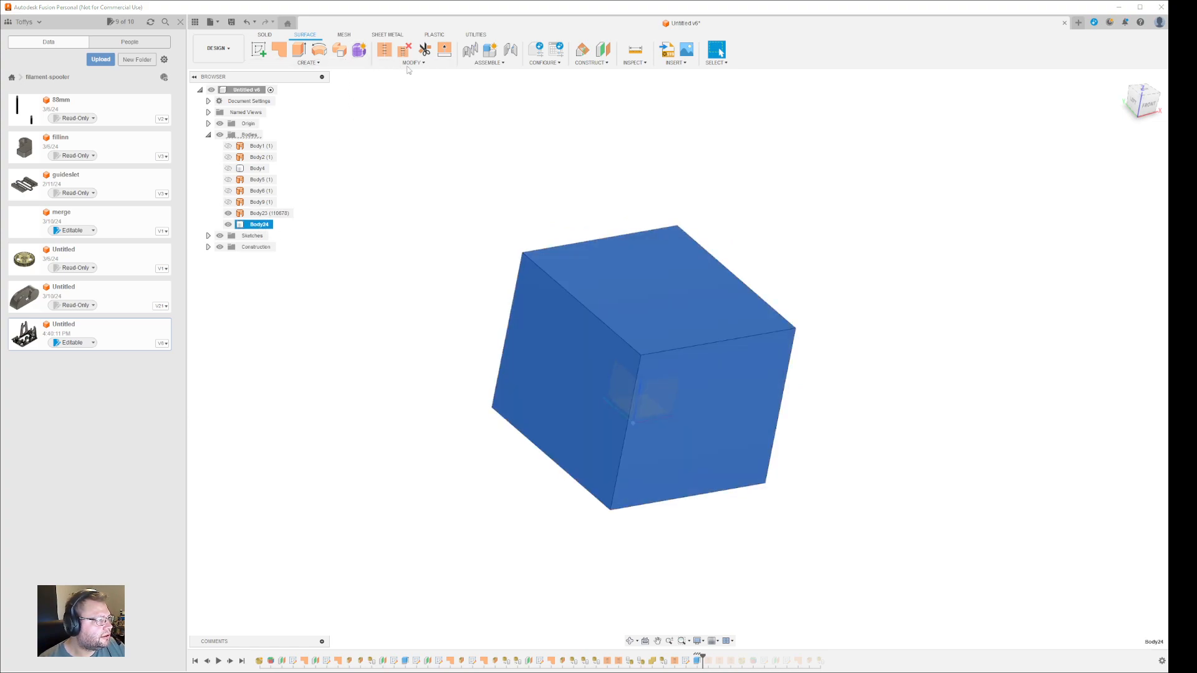
left_click(265, 36)
left_click(434, 63)
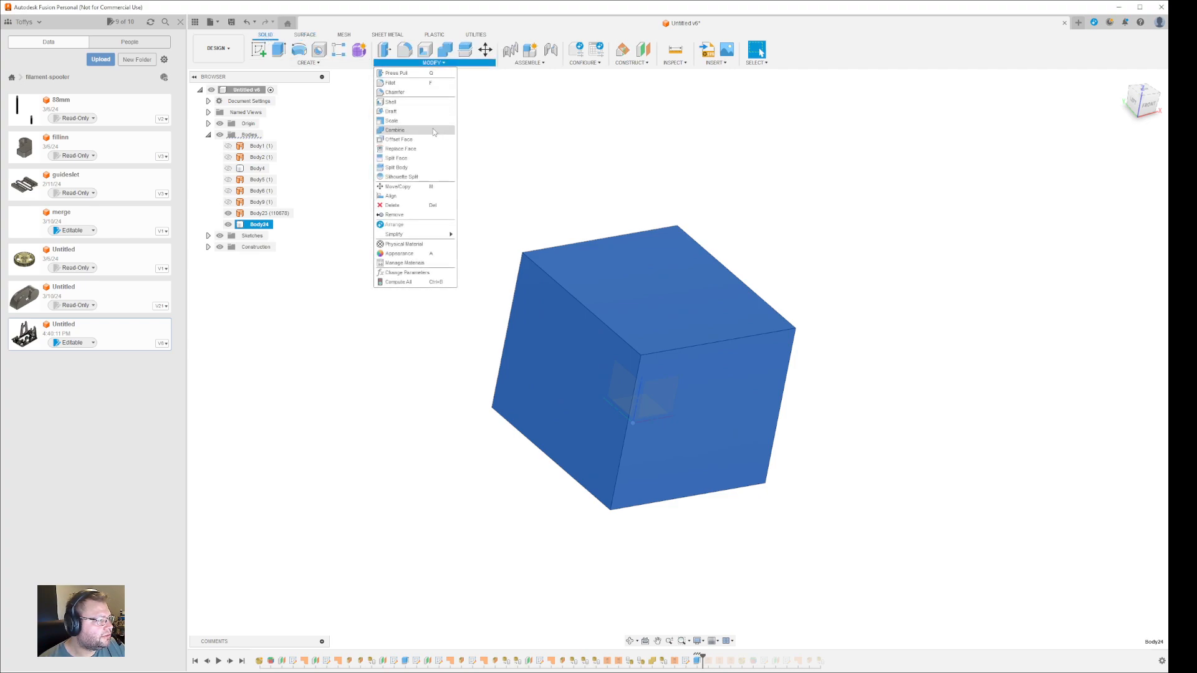
left_click(395, 131)
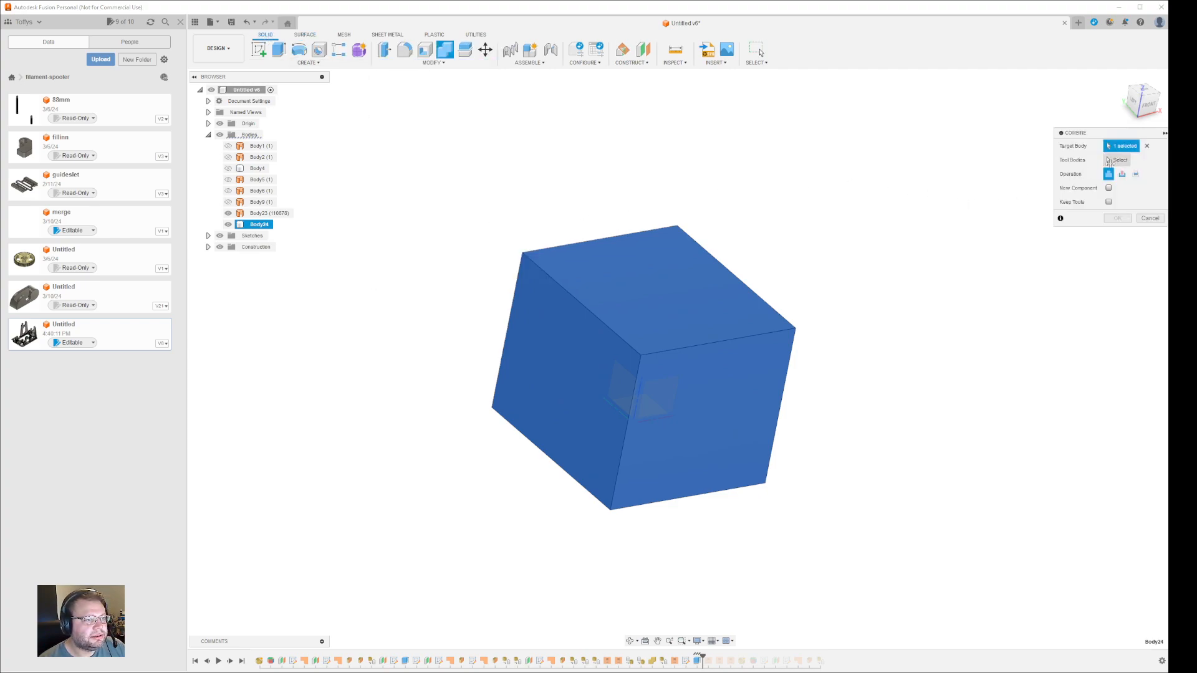
left_click(1122, 174)
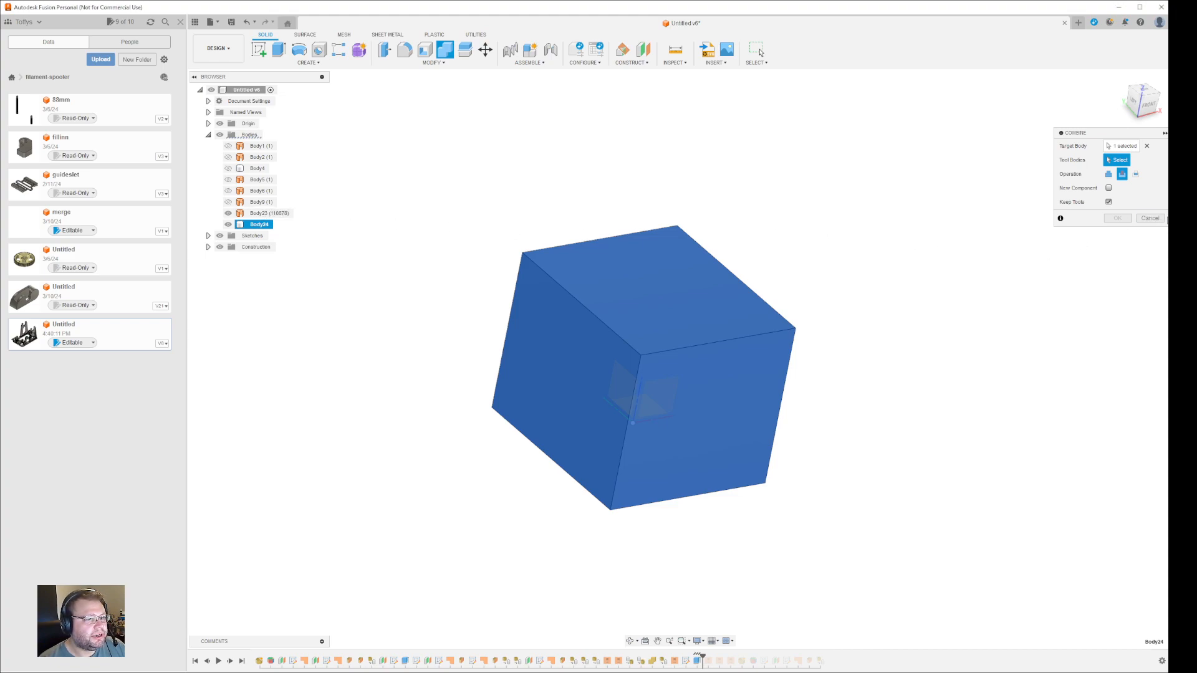
key("Escape")
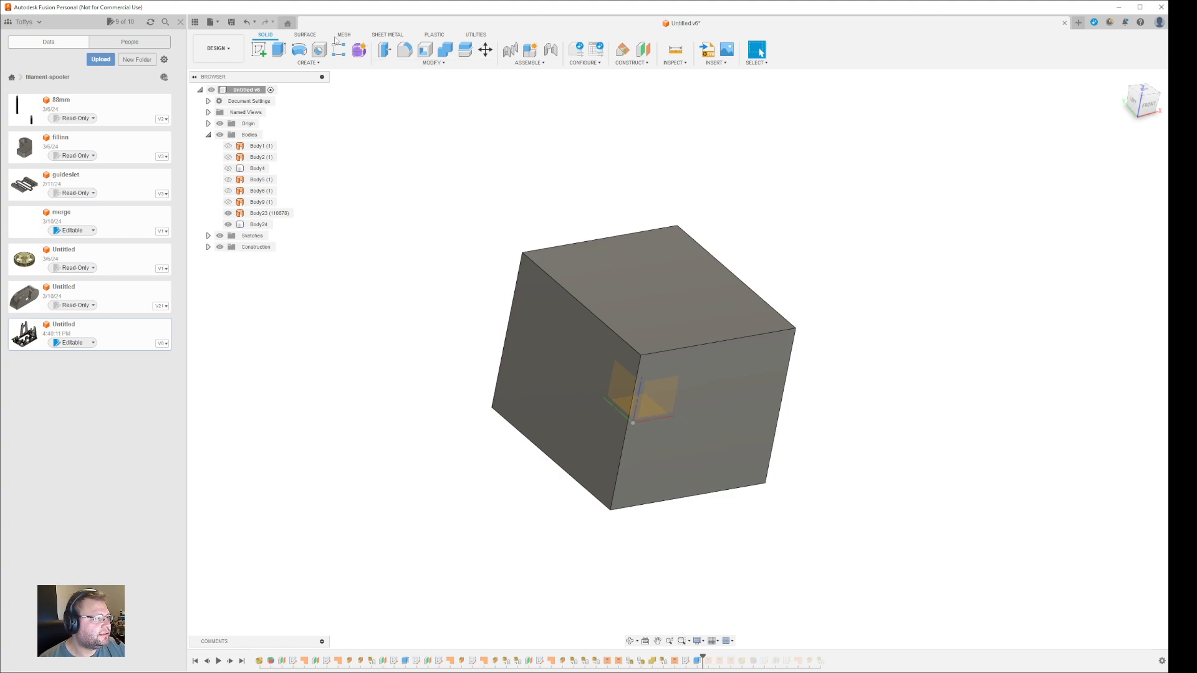
left_click(306, 36)
left_click(413, 62)
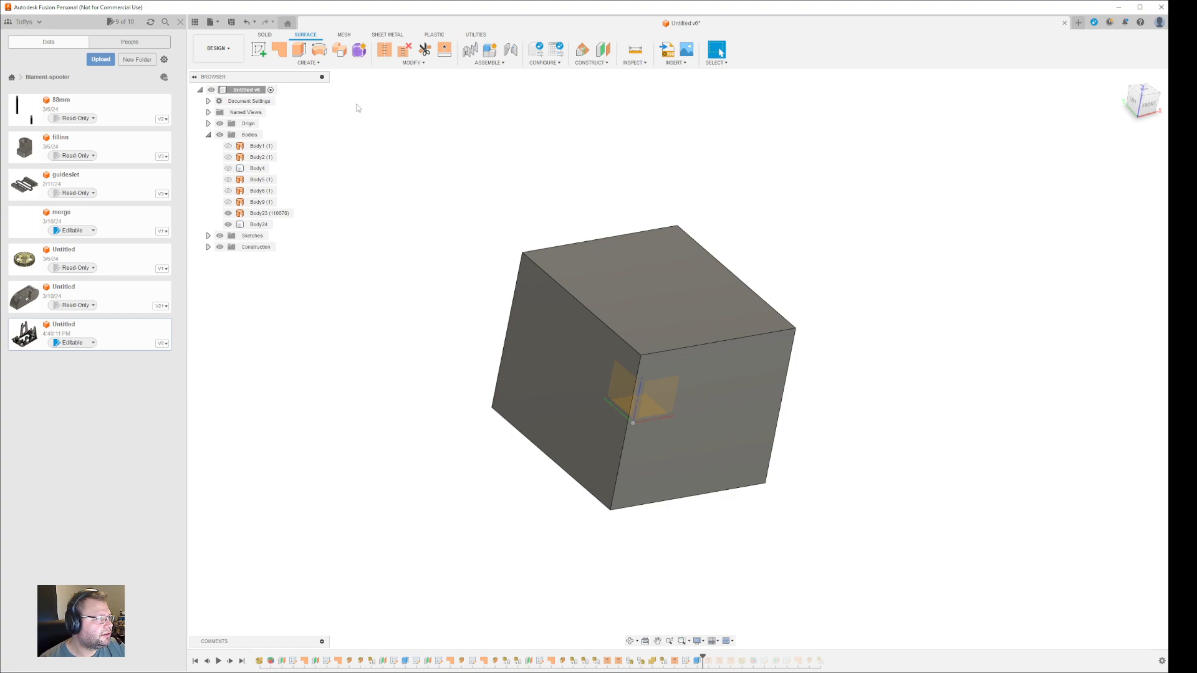
- Hide the Body24 box to reveal the spooler frame Body23
mouse_move(885, 346)
middle_mouse_down("shift")
mouse_move(896, 340)
mouse_move(879, 348)
middle_mouse_up("shift")
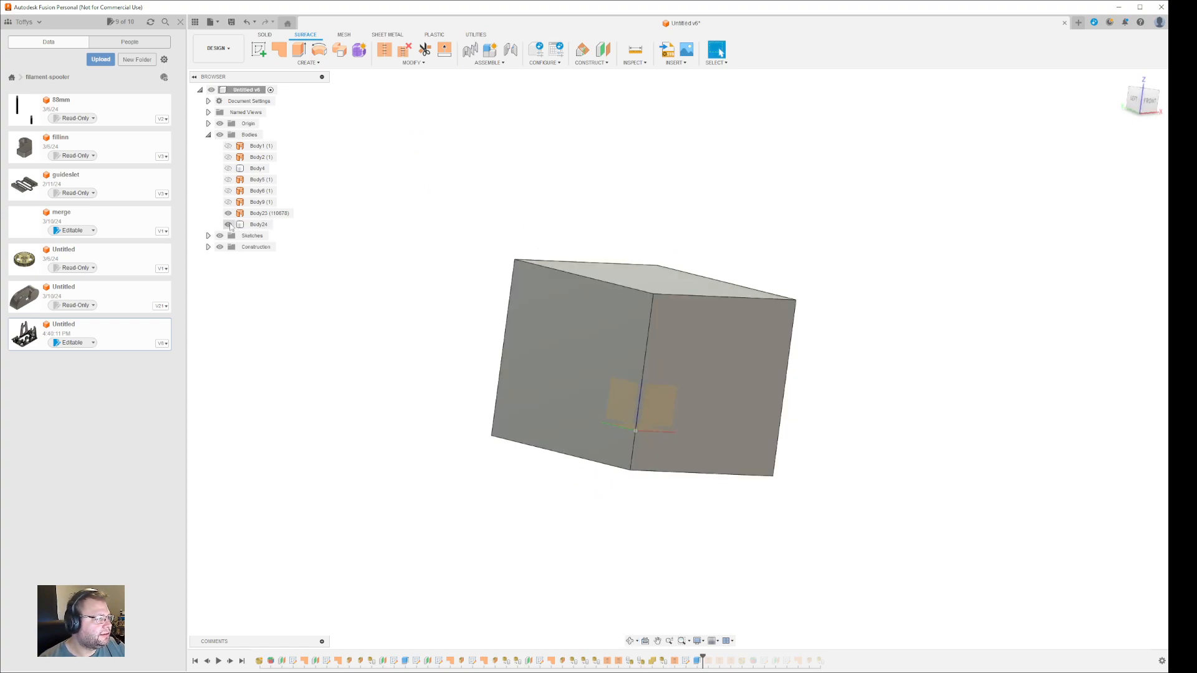
key("v")
middle_click_drag(749, 267, 813, 307, "shift")
- Zoom in and out and orbit to inspect the spooler frame from several angles
scroll(767, 413, "down", 3)
scroll(767, 413, "up", 10)
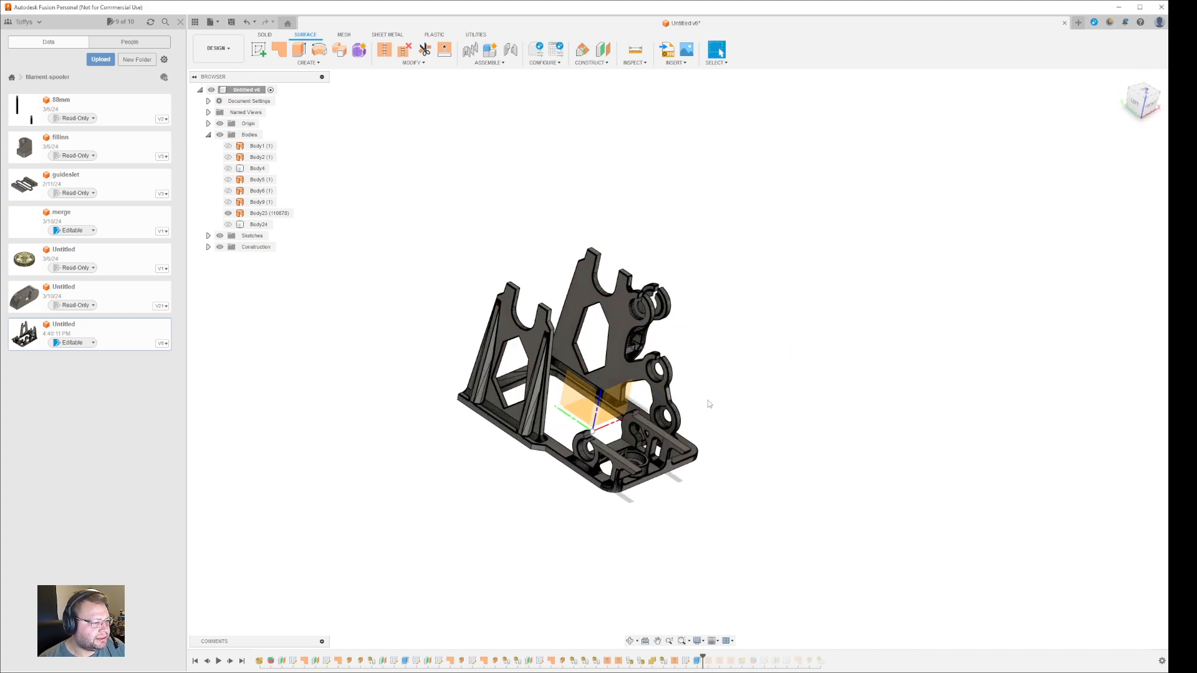
scroll(938, 376, "down", 3)
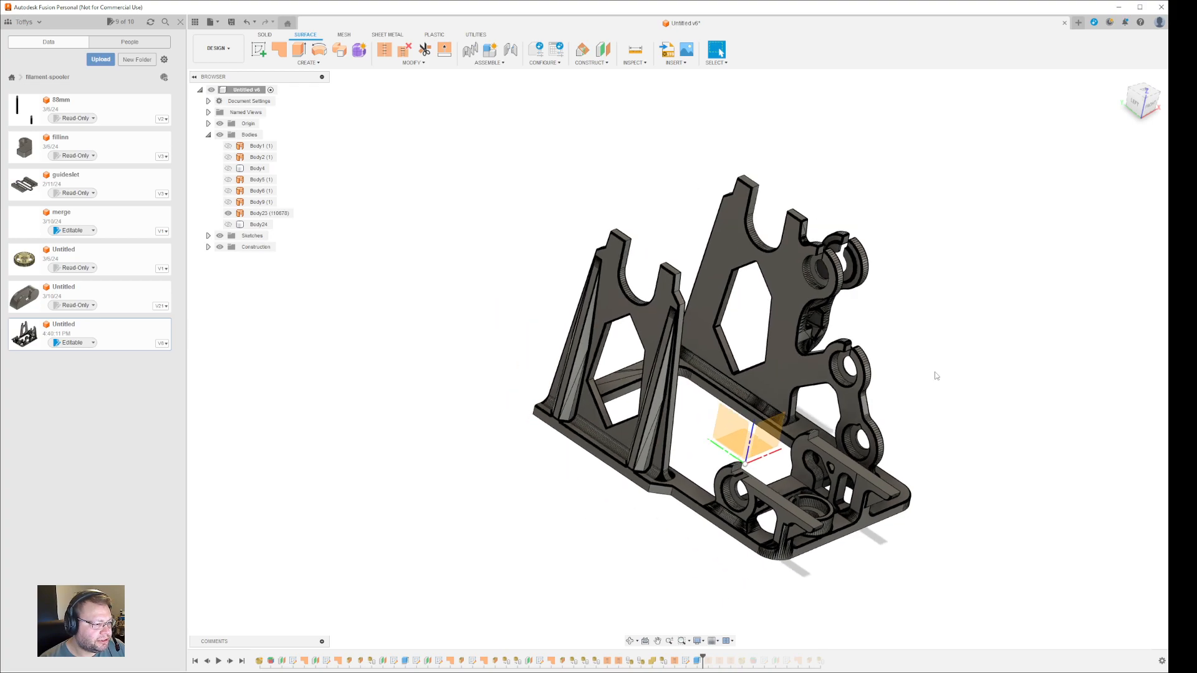
scroll(935, 374, "up", 5)
scroll(933, 373, "down", 2)
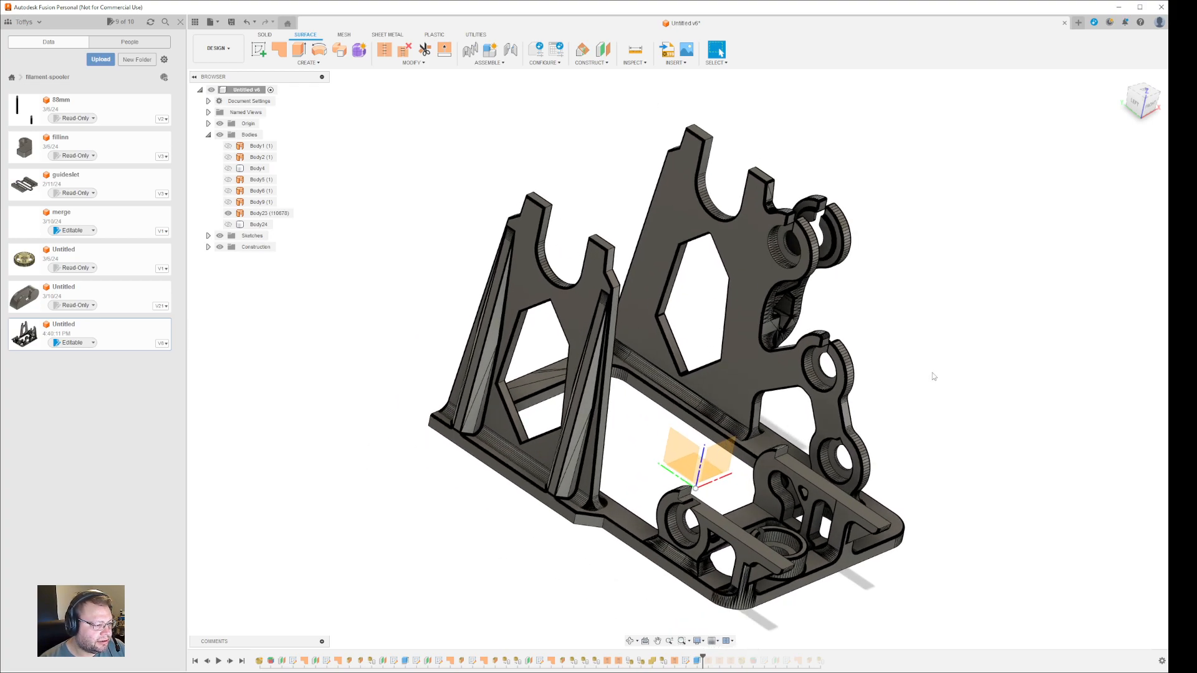
scroll(933, 374, "up", 3)
scroll(933, 374, "down", 4)
scroll(933, 374, "up", 2)
middle_click_drag(996, 387, 985, 327, "shift")
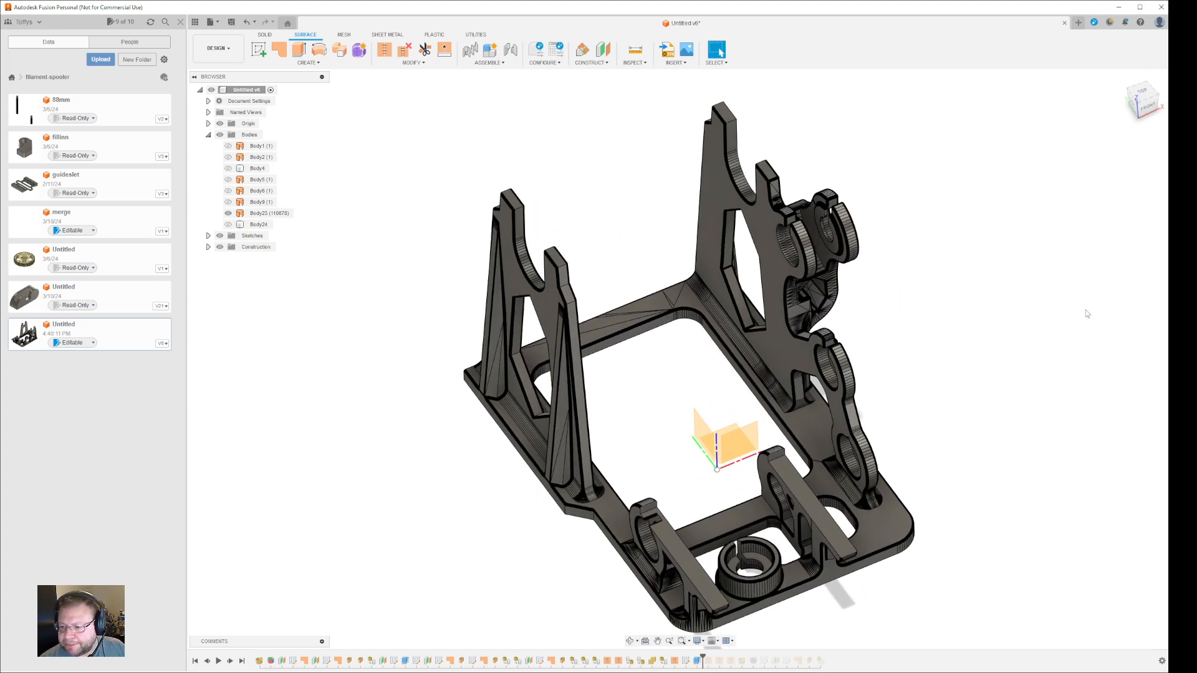